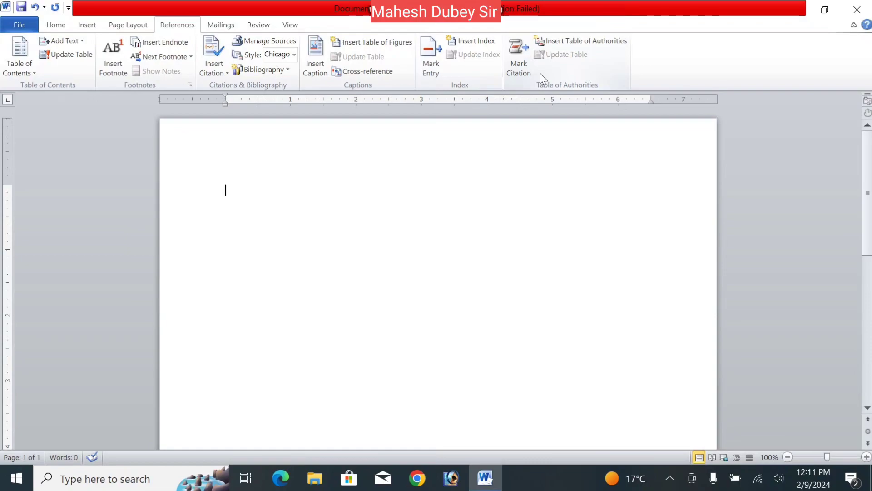
- Generate sample paragraphs in the blank document with the =rand() formula
{"action": "left_click", "coordinate": [211, 26]}
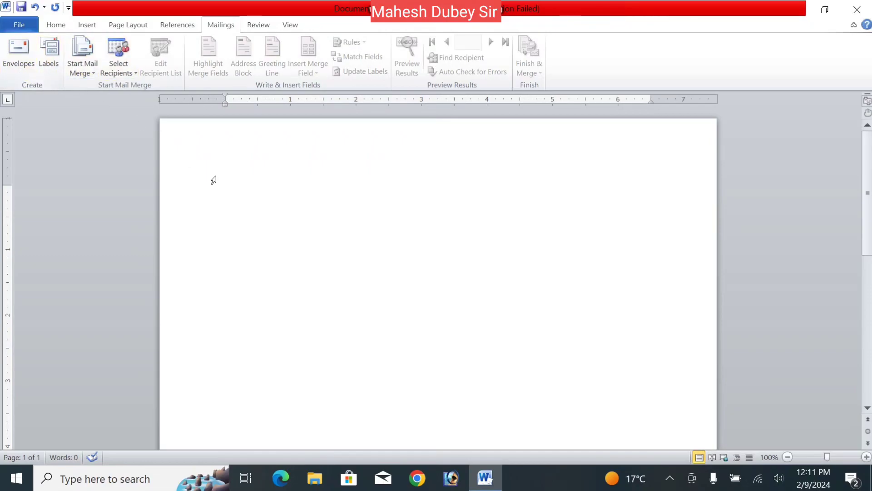
{"action": "left_click", "coordinate": [180, 27]}
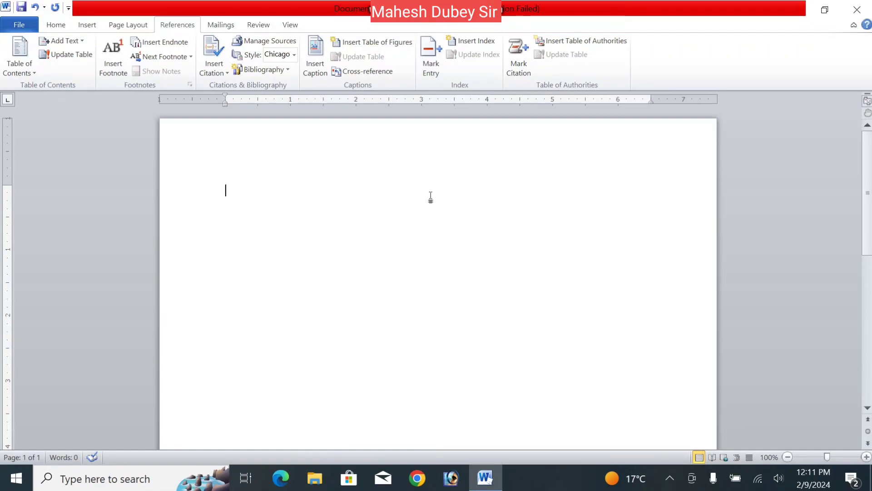
{"action": "type", "text": "=rand()"}
{"action": "key", "text": "Return"}
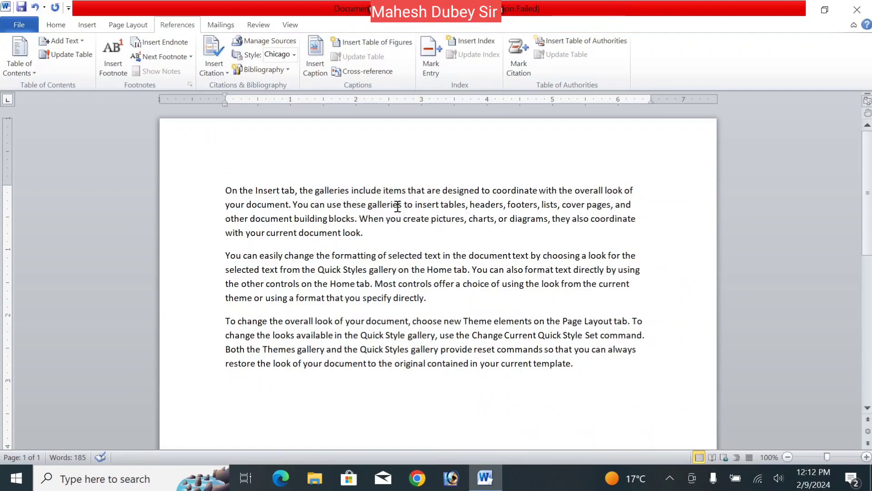
{"action": "left_click_drag", "start_coordinate": [402, 205], "coordinate": [374, 214]}
{"action": "left_click", "coordinate": [369, 207]}
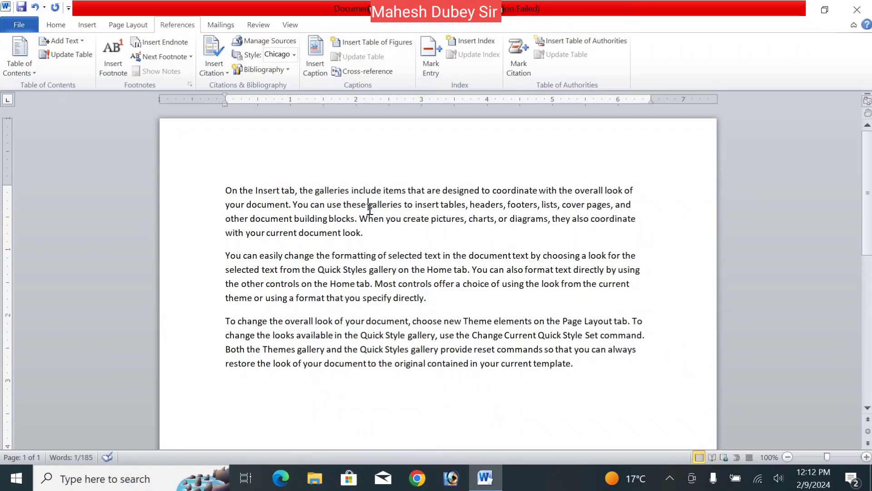
{"action": "left_click_drag", "start_coordinate": [370, 208], "coordinate": [401, 212]}
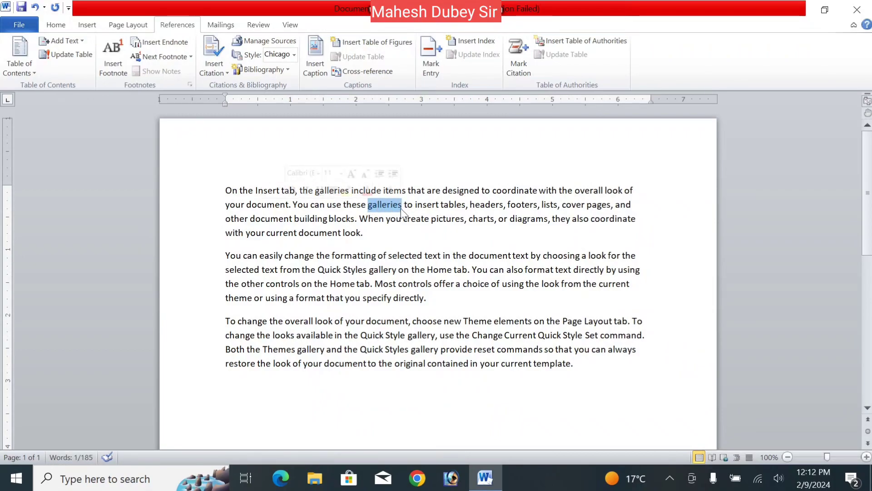
{"action": "left_click", "coordinate": [384, 209]}
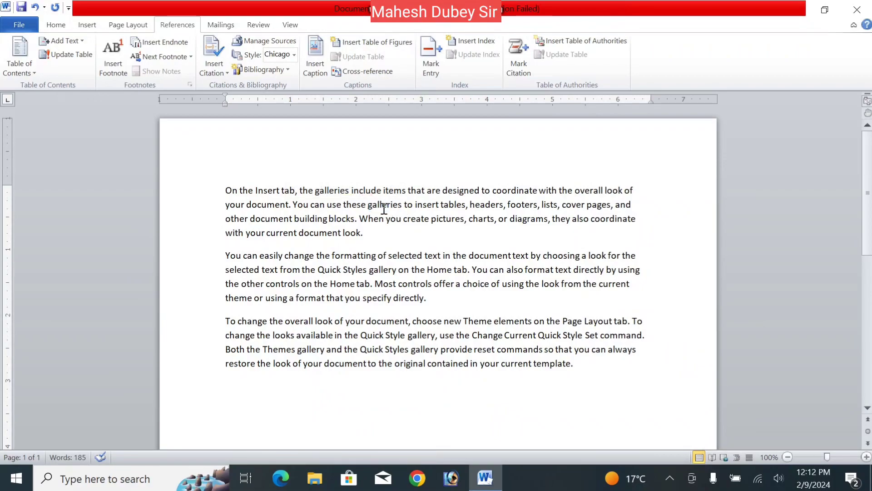
{"action": "left_click_drag", "start_coordinate": [368, 204], "coordinate": [404, 203]}
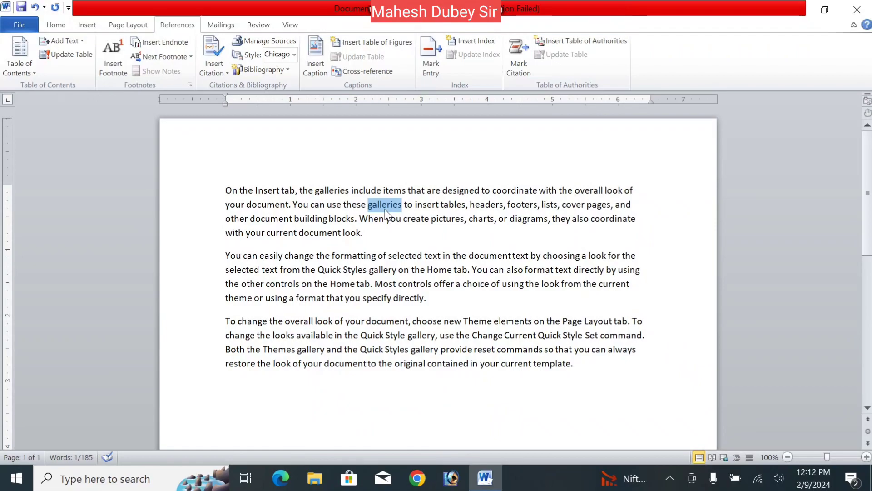
{"action": "left_click", "coordinate": [400, 253]}
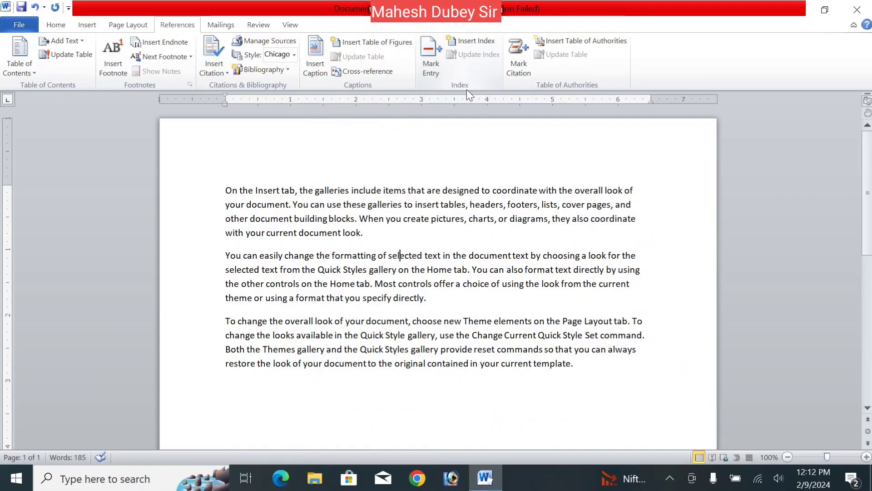
- Mark the word "items" in the first paragraph as an index entry with the subentry Important
{"action": "left_click", "coordinate": [370, 230]}
{"action": "left_click_drag", "start_coordinate": [384, 191], "coordinate": [405, 191]}
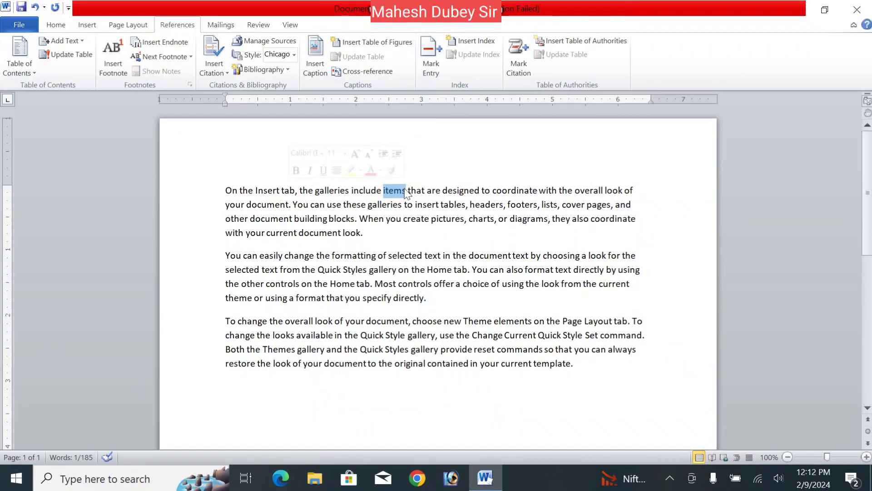
{"action": "left_click", "coordinate": [427, 68]}
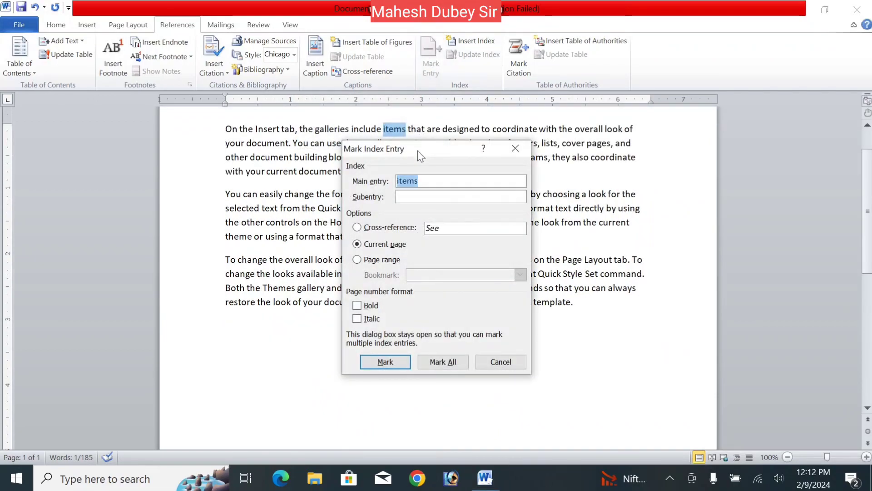
{"action": "left_click_drag", "start_coordinate": [418, 151], "coordinate": [478, 142]}
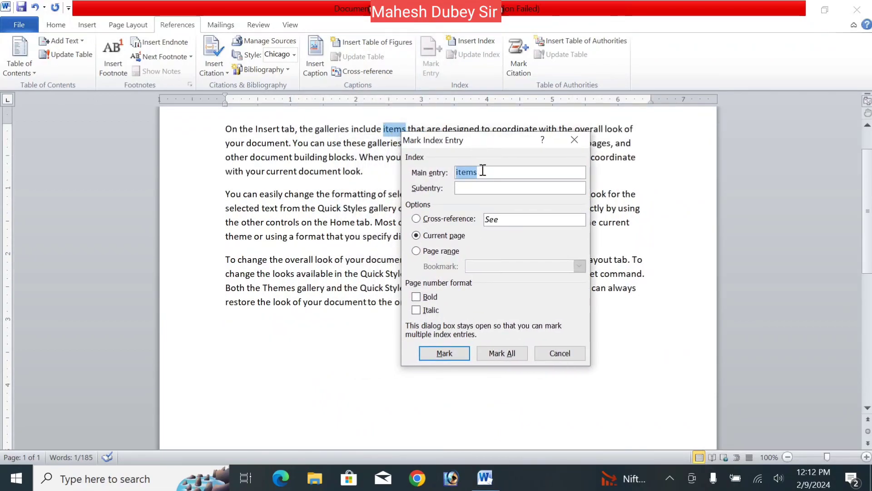
{"action": "left_click", "coordinate": [482, 171]}
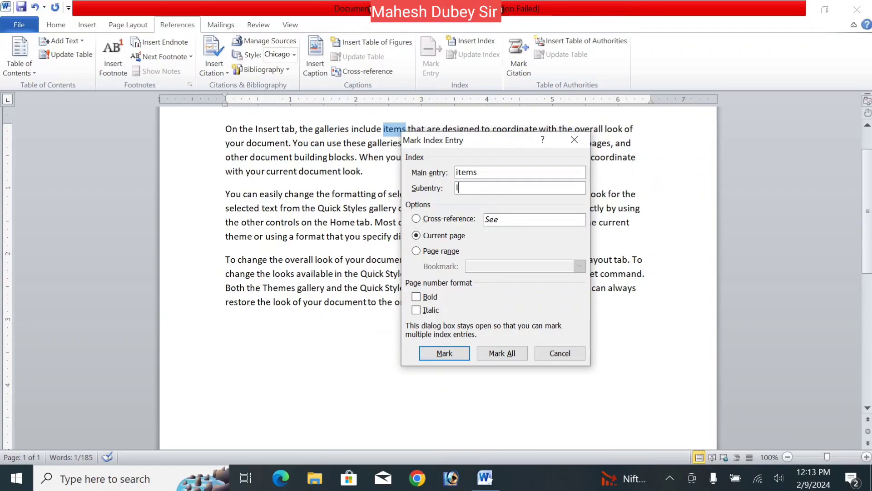
{"action": "type", "text": "portant"}
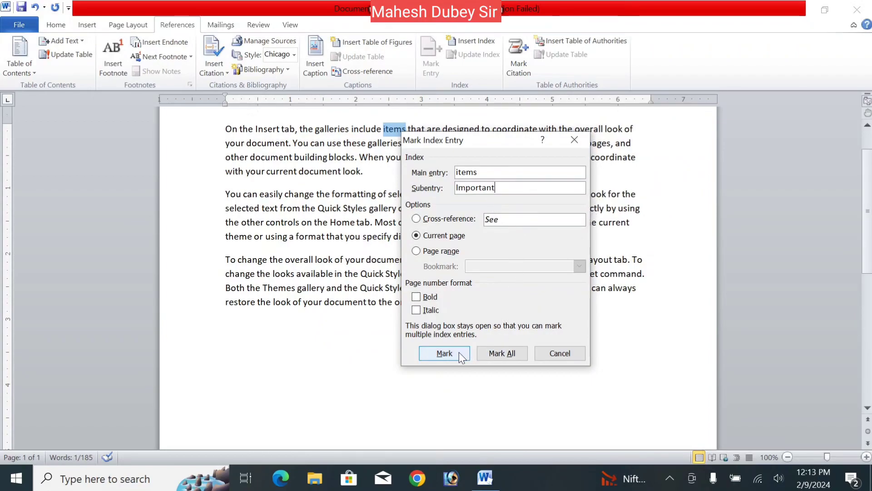
{"action": "left_click", "coordinate": [445, 353]}
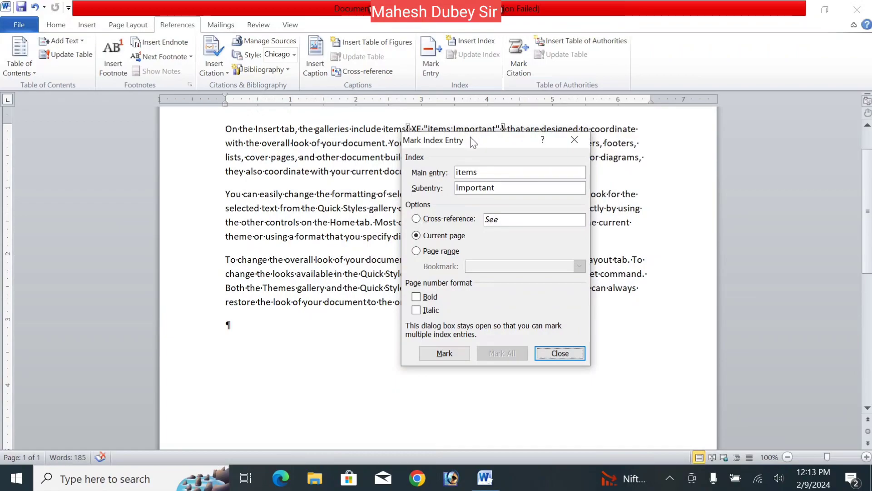
{"action": "left_click_drag", "start_coordinate": [471, 137], "coordinate": [476, 157]}
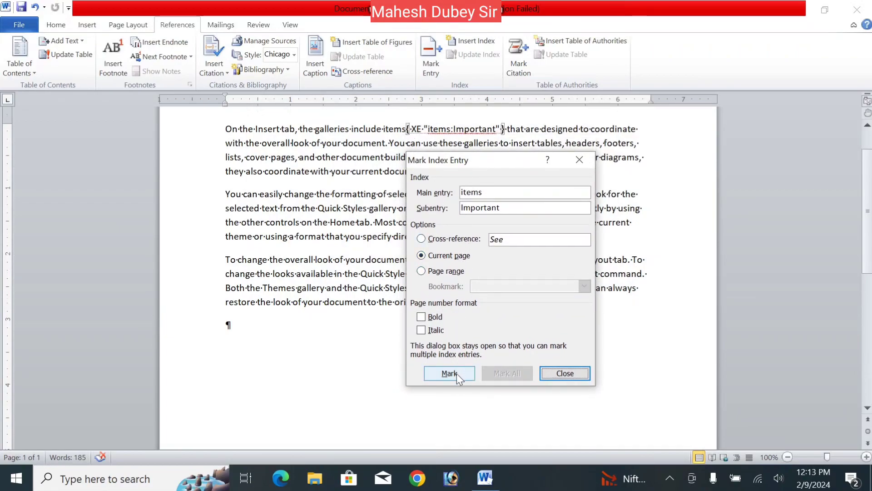
{"action": "left_click", "coordinate": [565, 373]}
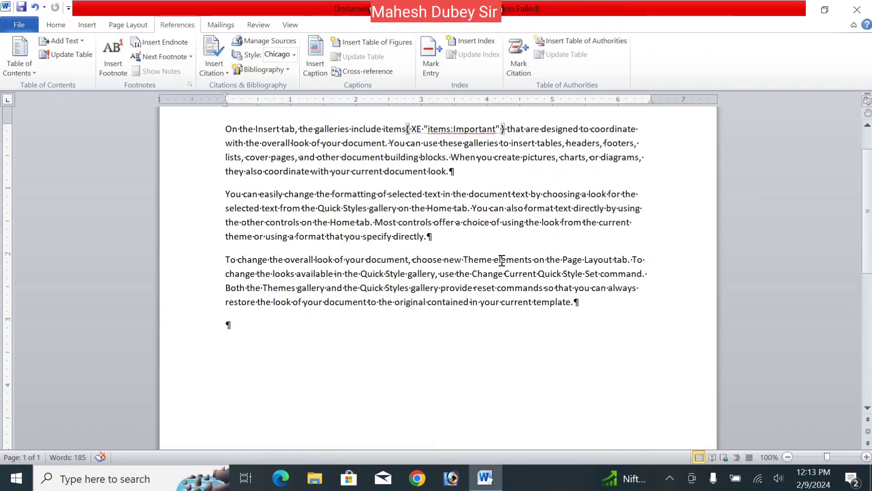
- Mark the word "Theme" in the third paragraph as an index entry with the subentry Important2
{"action": "triple_click", "coordinate": [479, 260]}
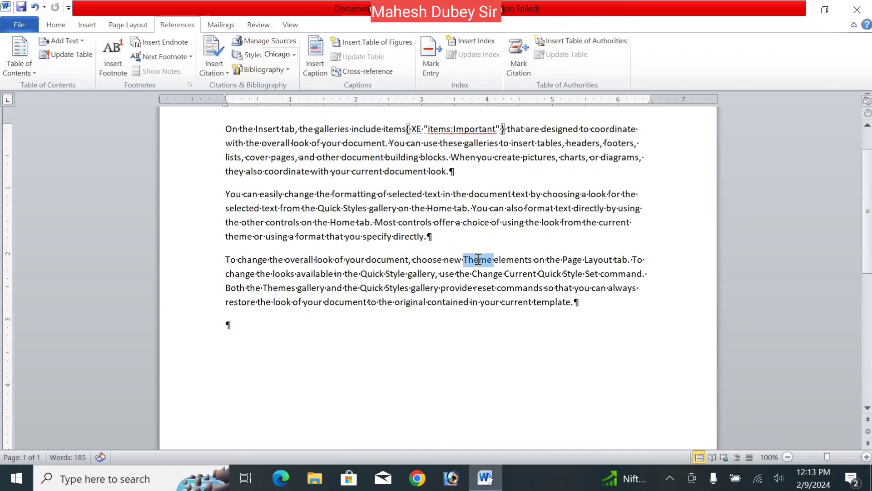
{"action": "left_click", "coordinate": [477, 258]}
{"action": "double_click", "coordinate": [477, 258]}
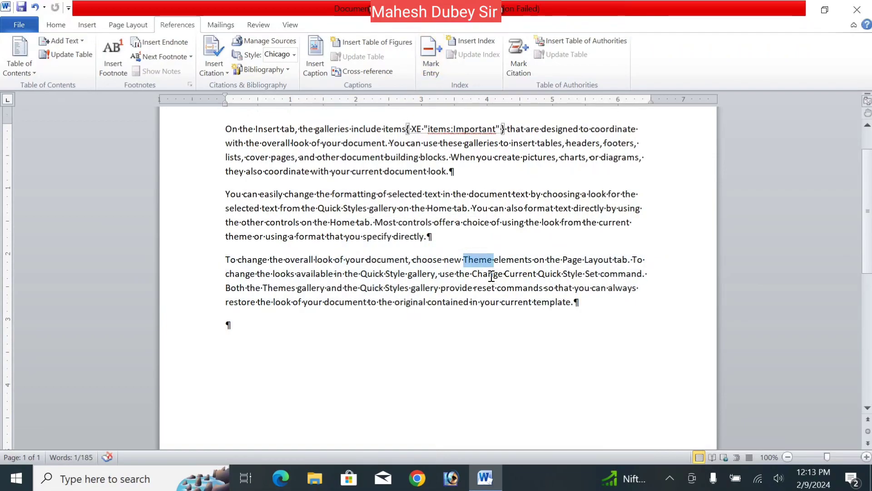
{"action": "left_click", "coordinate": [465, 260]}
{"action": "left_click_drag", "start_coordinate": [465, 260], "coordinate": [490, 263]}
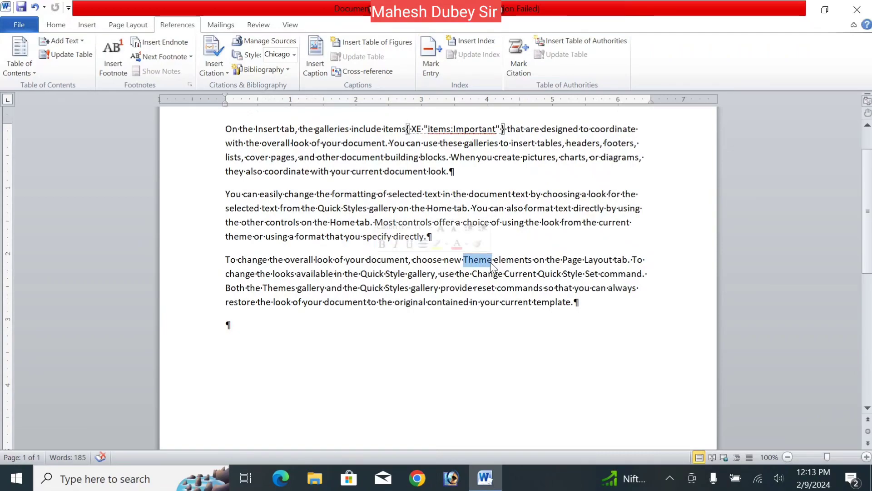
{"action": "left_click", "coordinate": [431, 53]}
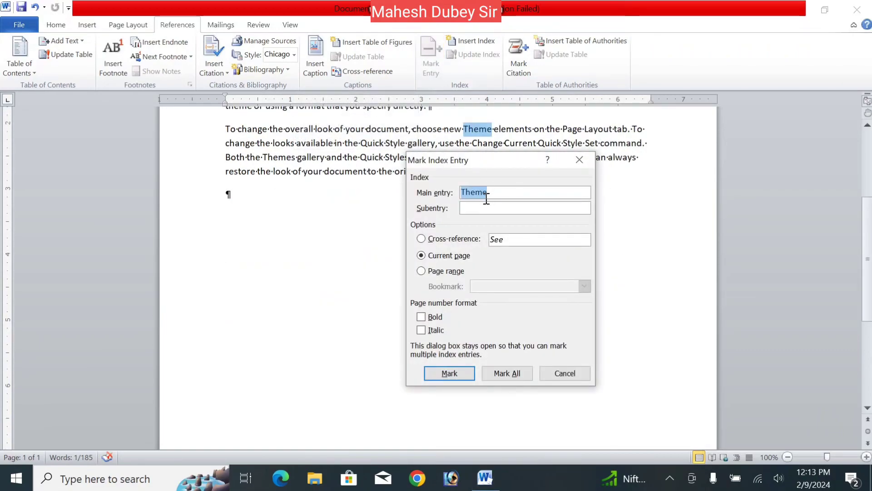
{"action": "left_click", "coordinate": [484, 208]}
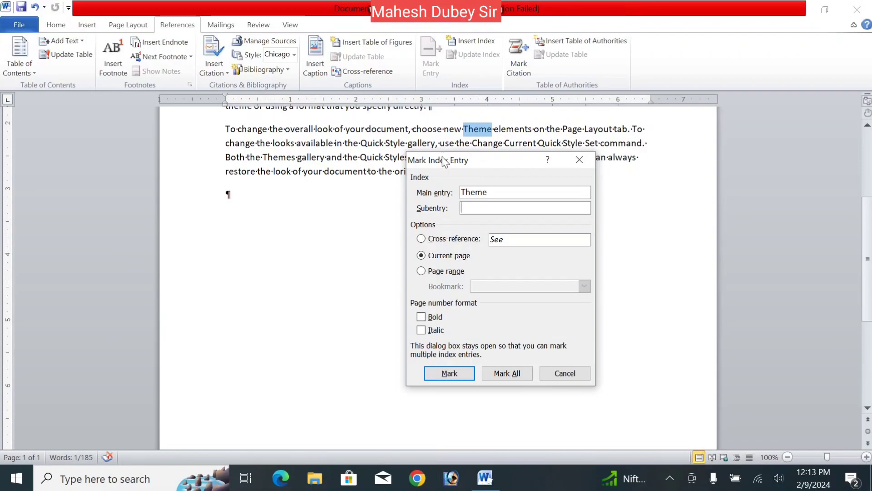
{"action": "left_click_drag", "start_coordinate": [443, 157], "coordinate": [488, 189]}
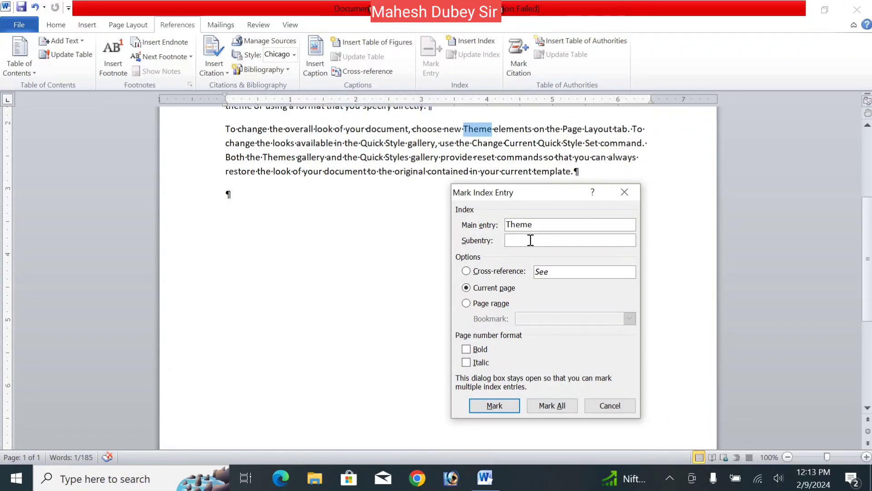
{"action": "type", "text": "ortan"}
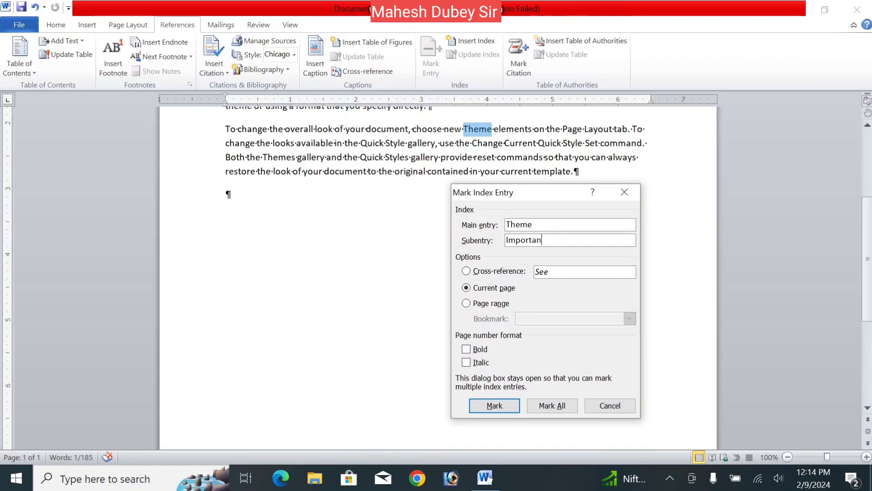
{"action": "type", "text": "t2"}
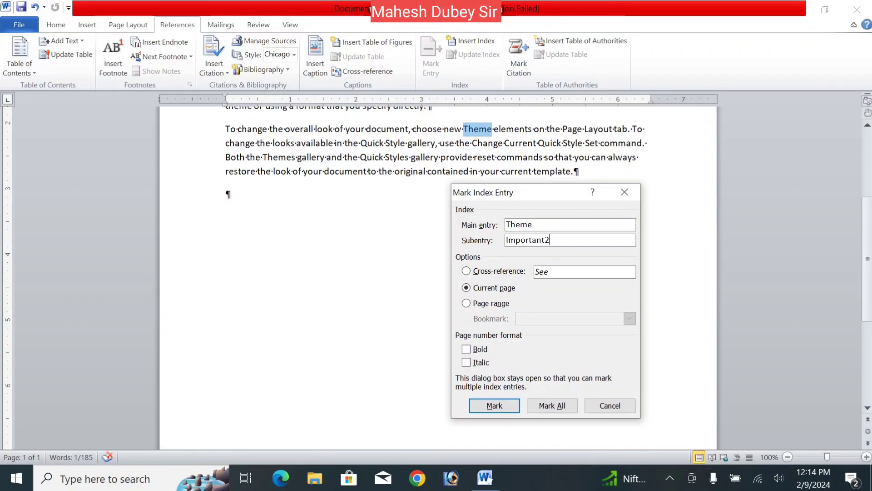
{"action": "left_click", "coordinate": [502, 406]}
{"action": "left_click", "coordinate": [610, 406]}
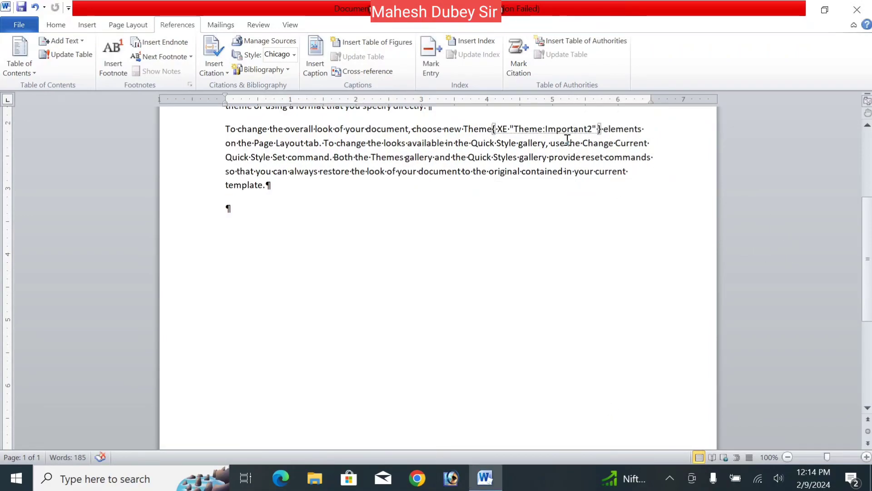
- Hide the formatting marks and index field codes in the document
{"action": "scroll", "coordinate": [871, 244], "scroll_direction": "up", "scroll_amount": 5}
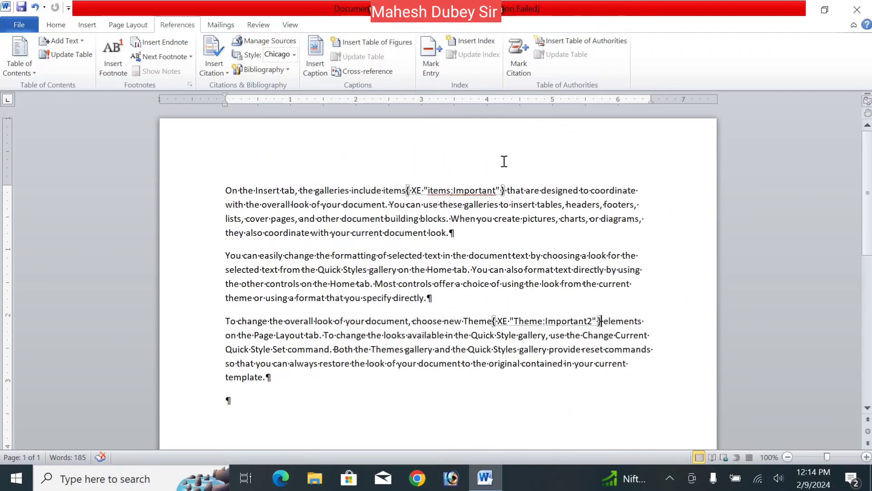
{"action": "left_click", "coordinate": [56, 27]}
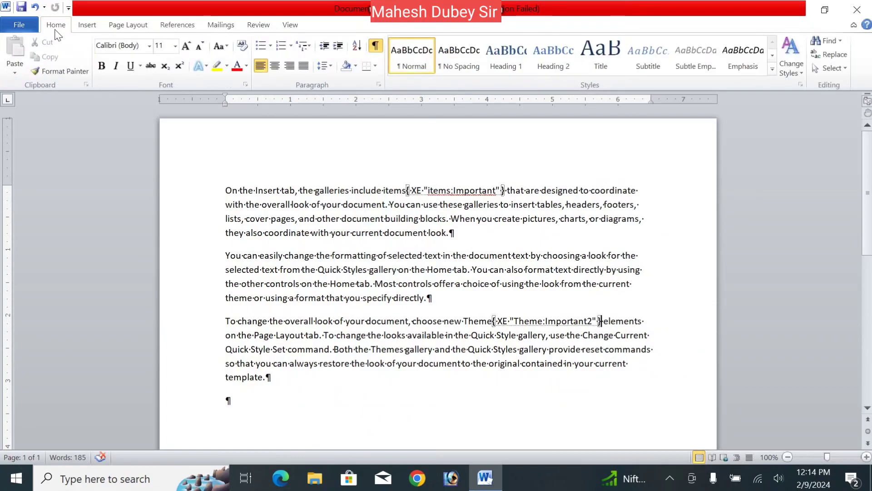
{"action": "left_click", "coordinate": [377, 51]}
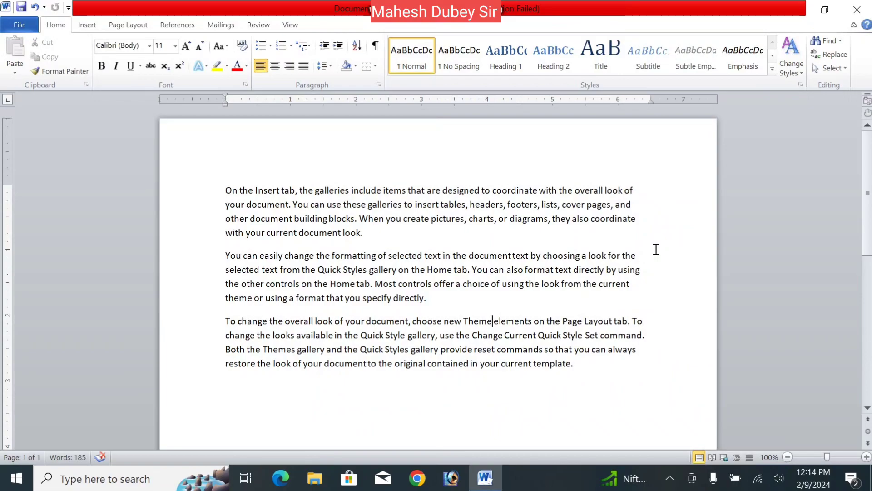
- Open the print preview of the document and return to editing
{"action": "key", "text": "ctrl+p"}
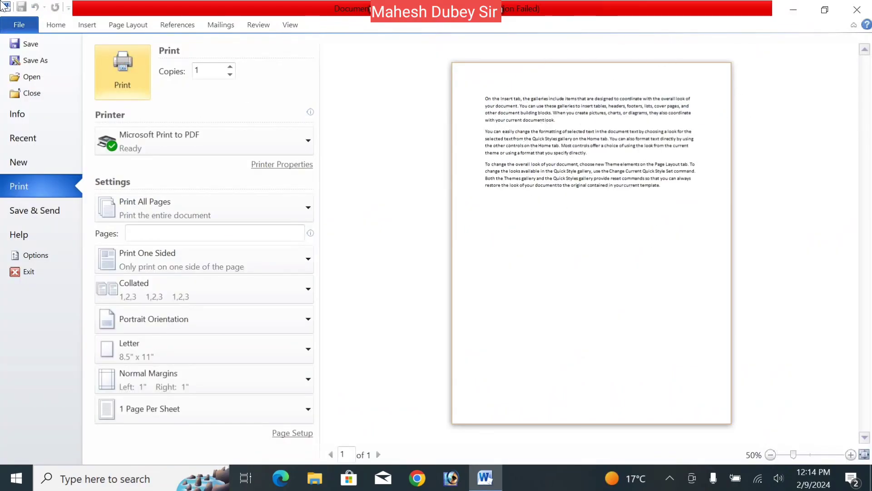
{"action": "left_click", "coordinate": [56, 24]}
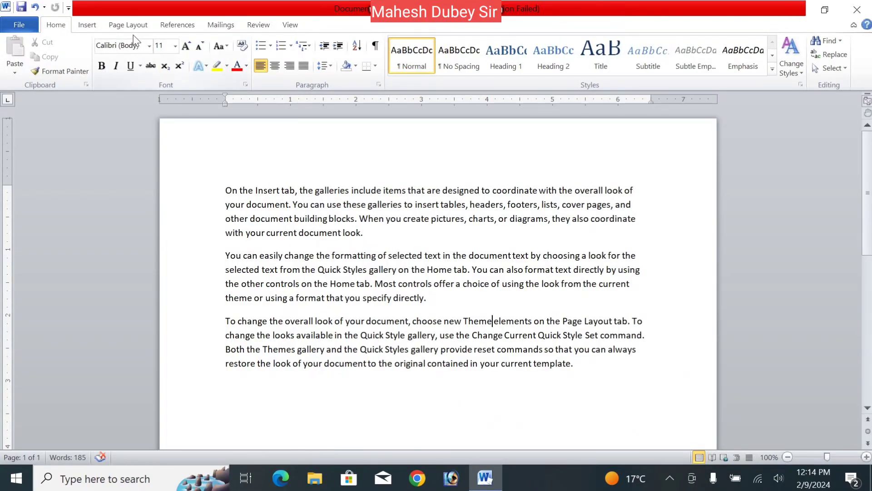
{"action": "left_click", "coordinate": [176, 29]}
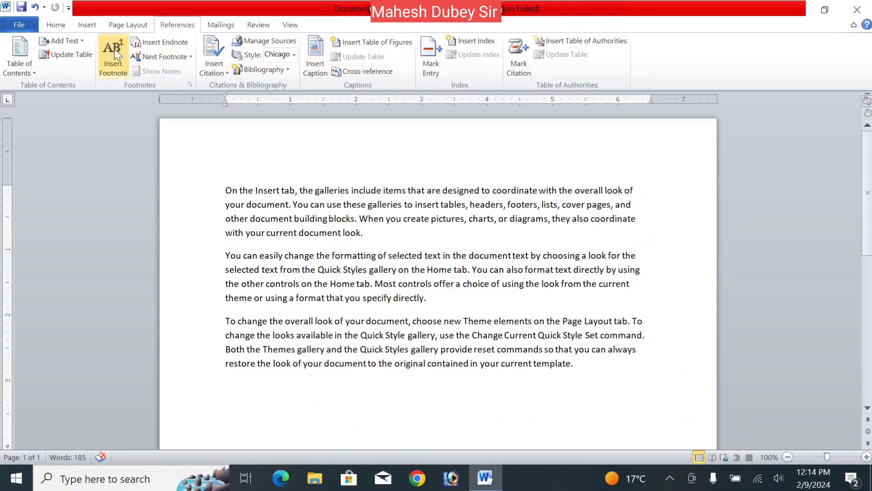
{"action": "left_click", "coordinate": [56, 25]}
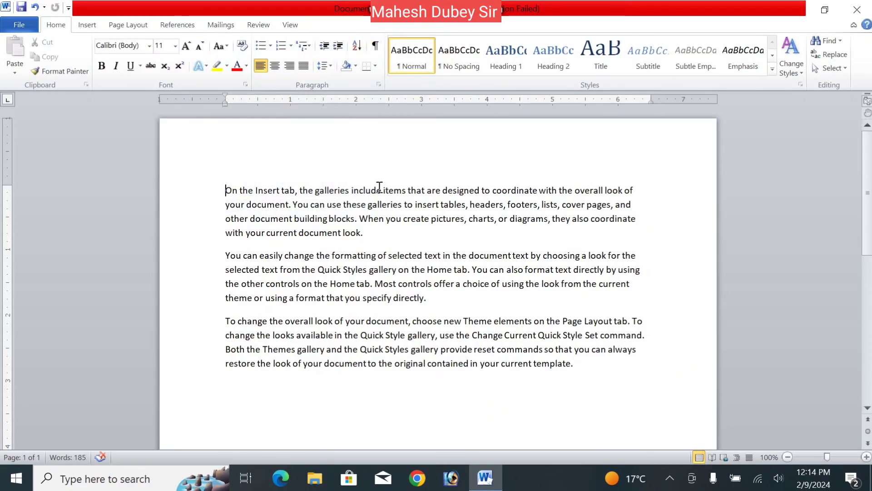
- Insert a two-column index into a new empty paragraph at the top of the document
{"action": "key", "text": "Return"}
{"action": "key", "text": "Up"}
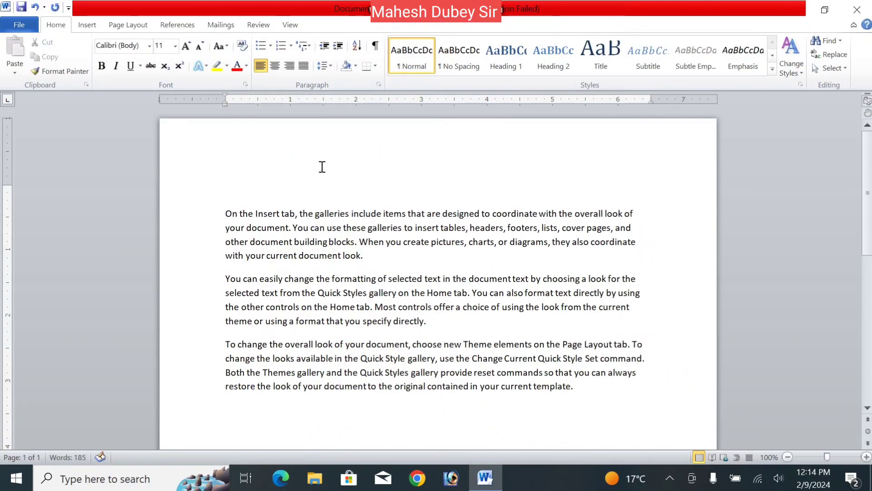
{"action": "left_click", "coordinate": [184, 27]}
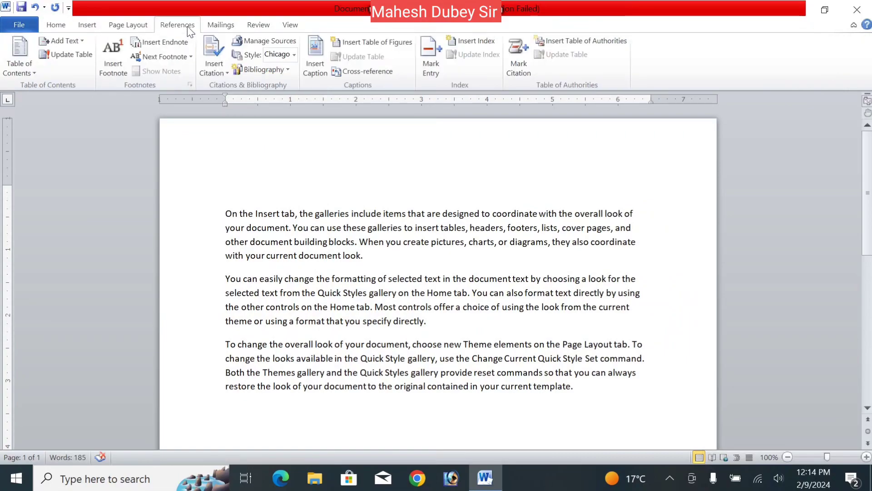
{"action": "left_click", "coordinate": [468, 43]}
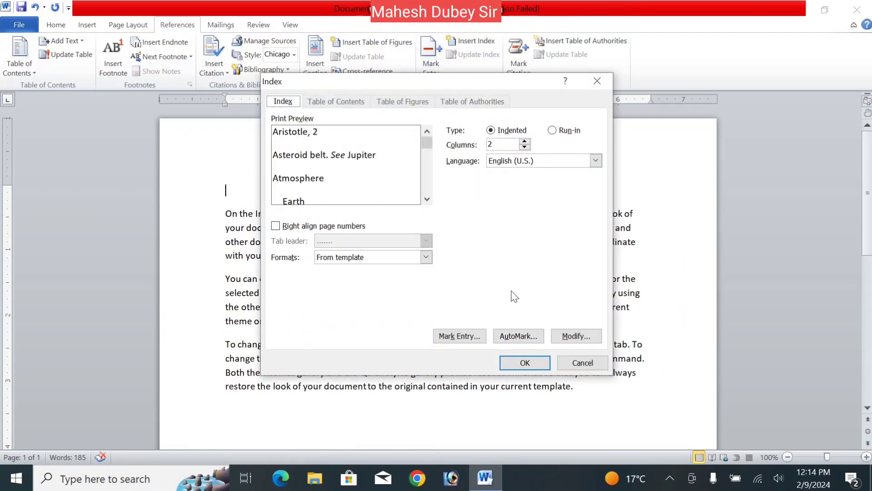
{"action": "left_click", "coordinate": [512, 364]}
{"action": "left_click", "coordinate": [262, 226]}
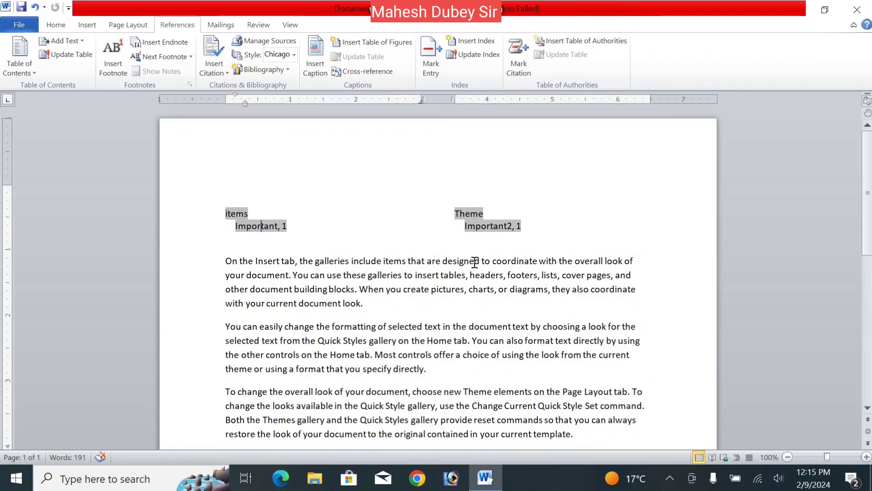
- Show the formatting marks to inspect the inserted index and its section breaks, then hide them again
{"action": "left_click", "coordinate": [55, 28]}
{"action": "left_click", "coordinate": [375, 45]}
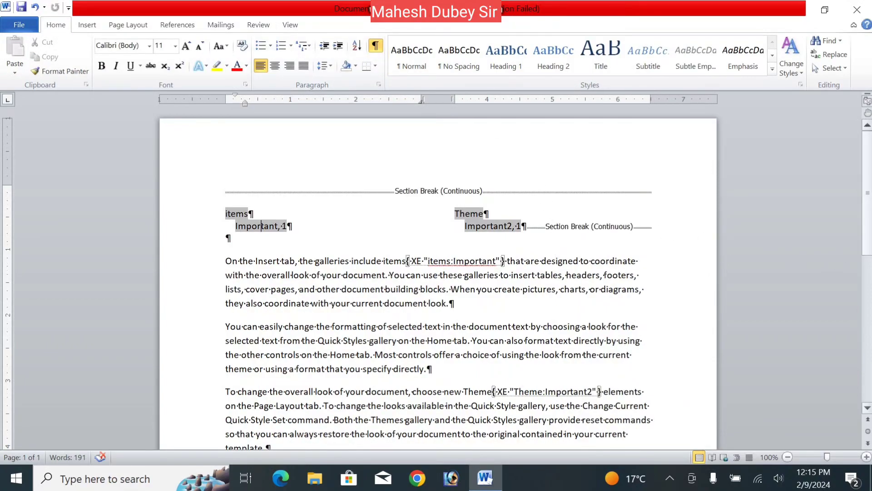
{"action": "scroll", "coordinate": [866, 234], "scroll_direction": "down", "scroll_amount": 1}
{"action": "scroll", "coordinate": [867, 234], "scroll_direction": "down", "scroll_amount": 2}
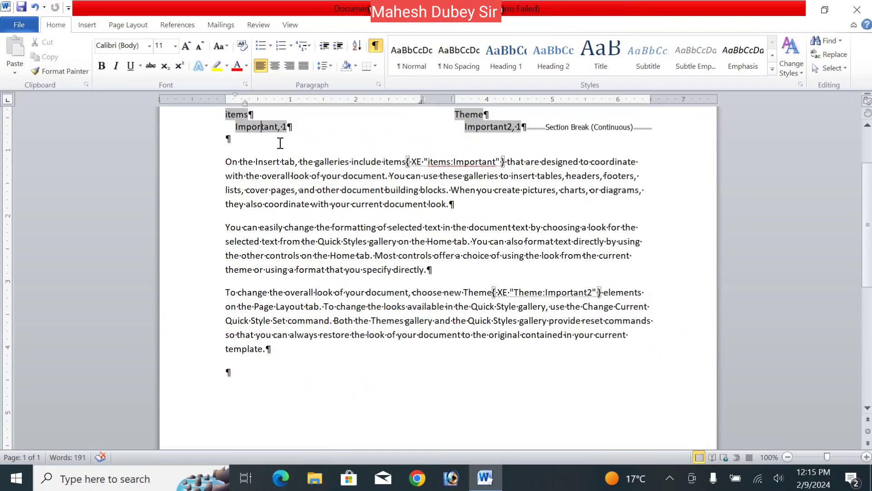
{"action": "left_click", "coordinate": [375, 46]}
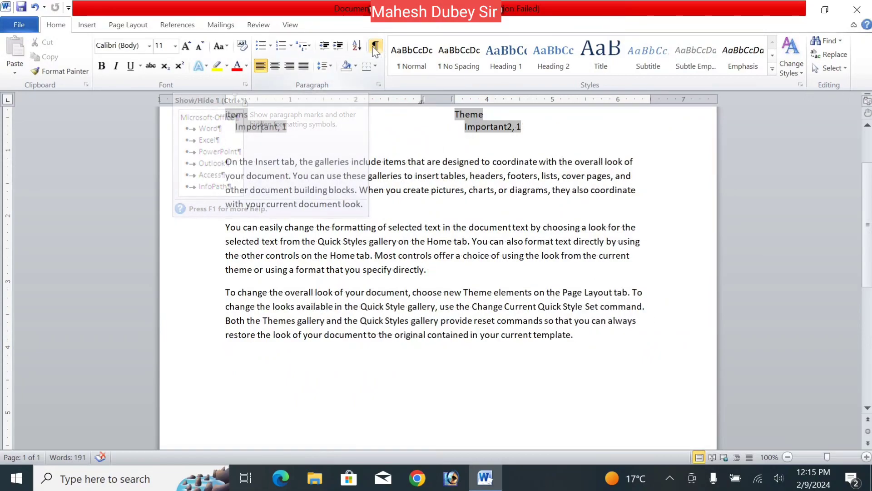
{"action": "left_click", "coordinate": [467, 227]}
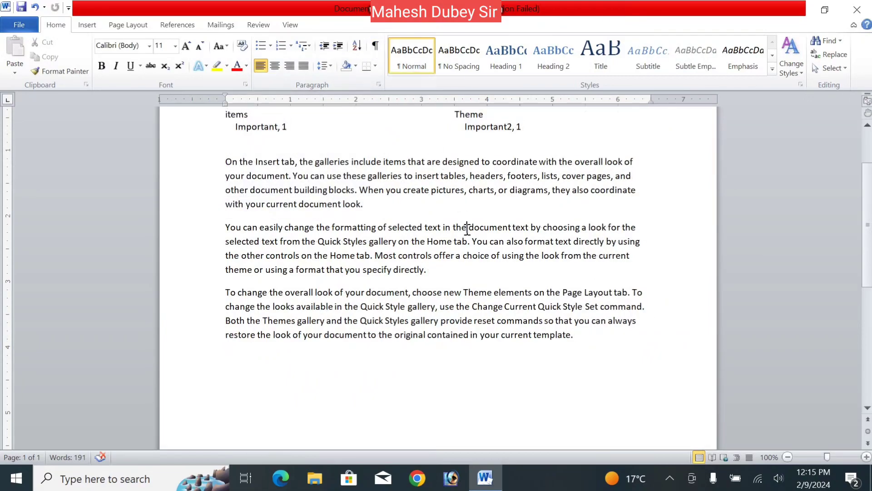
{"action": "left_click", "coordinate": [177, 24]}
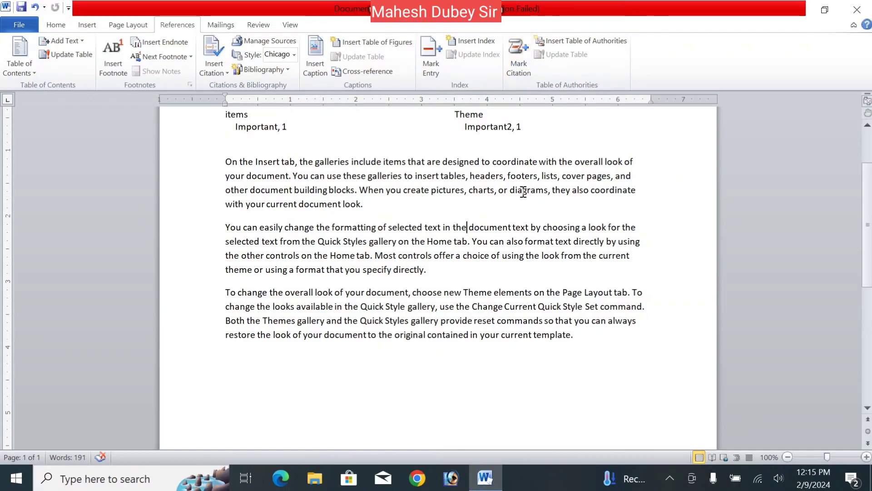
{"action": "left_click", "coordinate": [514, 66]}
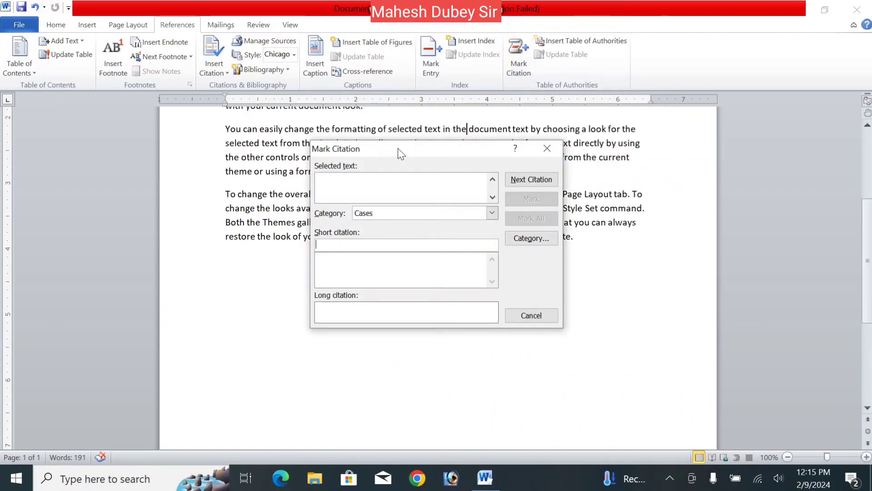
{"action": "left_click_drag", "start_coordinate": [398, 148], "coordinate": [446, 155]}
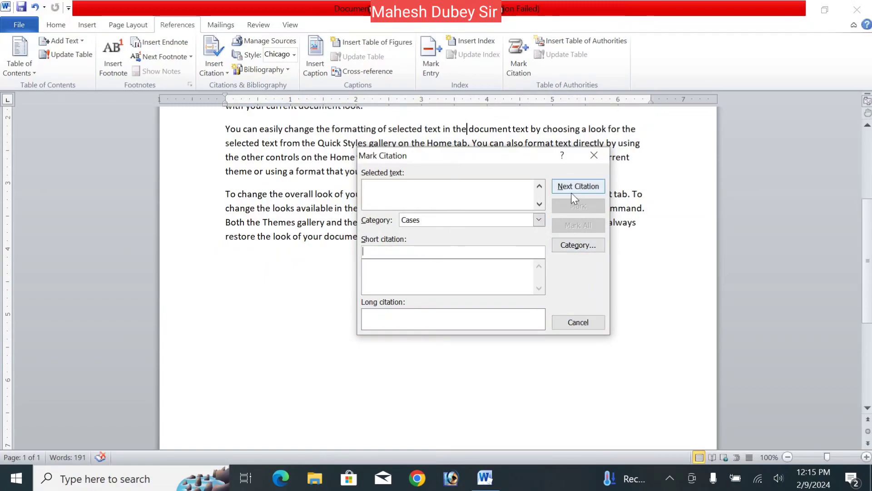
{"action": "left_click", "coordinate": [571, 323]}
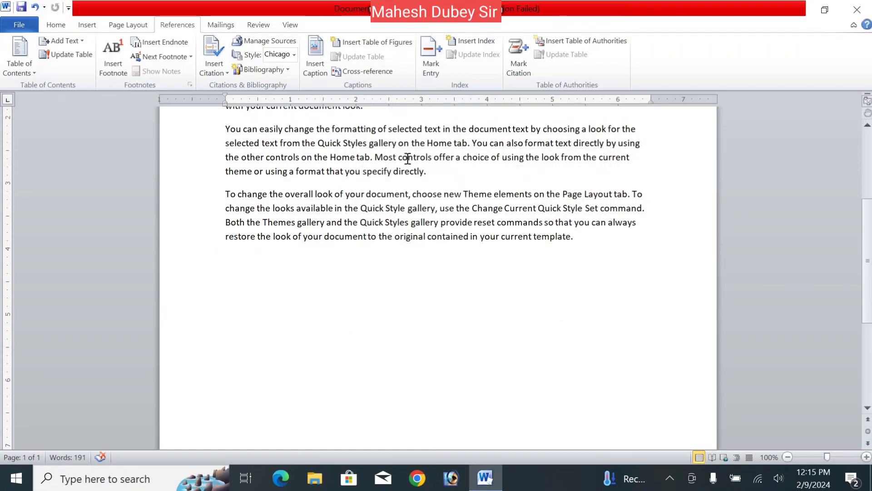
{"action": "left_click_drag", "start_coordinate": [317, 128], "coordinate": [371, 141]}
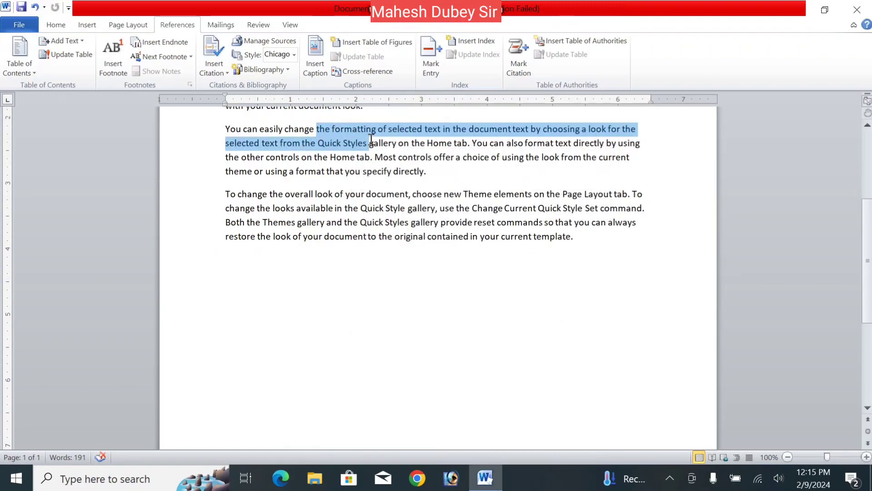
{"action": "left_click", "coordinate": [522, 76]}
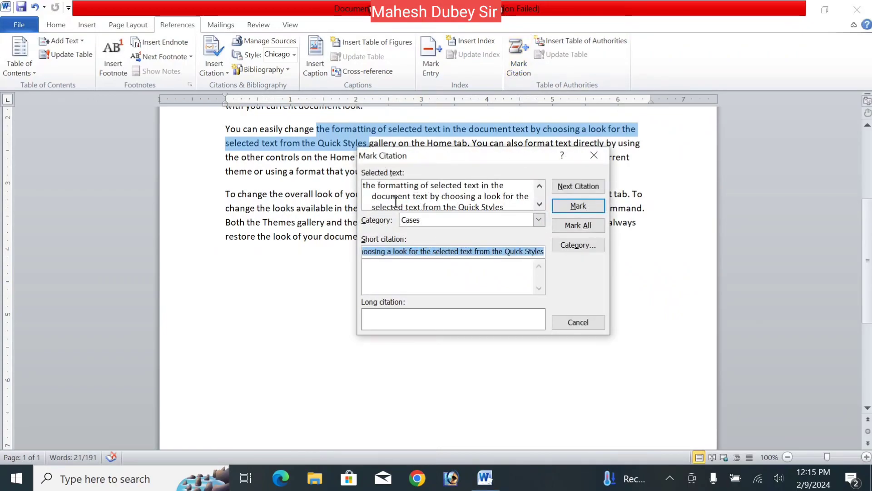
{"action": "left_click", "coordinate": [539, 204]}
{"action": "left_click", "coordinate": [540, 204]}
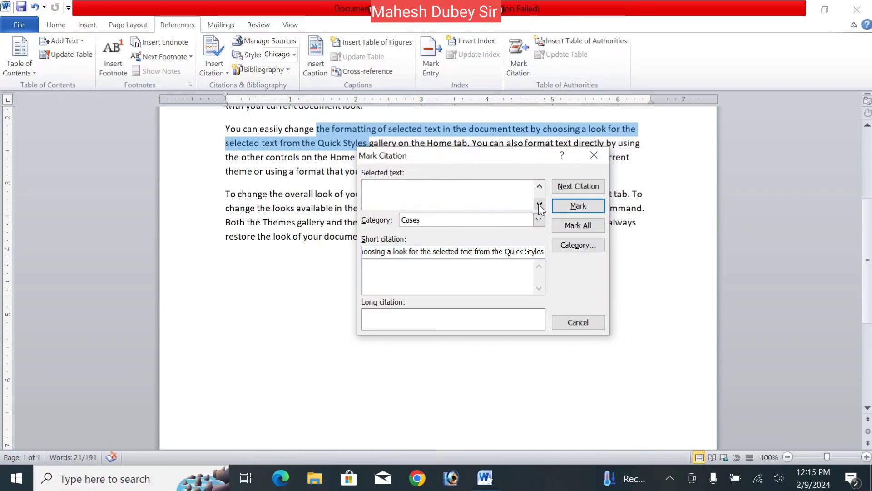
{"action": "left_click", "coordinate": [539, 186]}
{"action": "left_click", "coordinate": [540, 186]}
{"action": "left_click", "coordinate": [540, 186]}
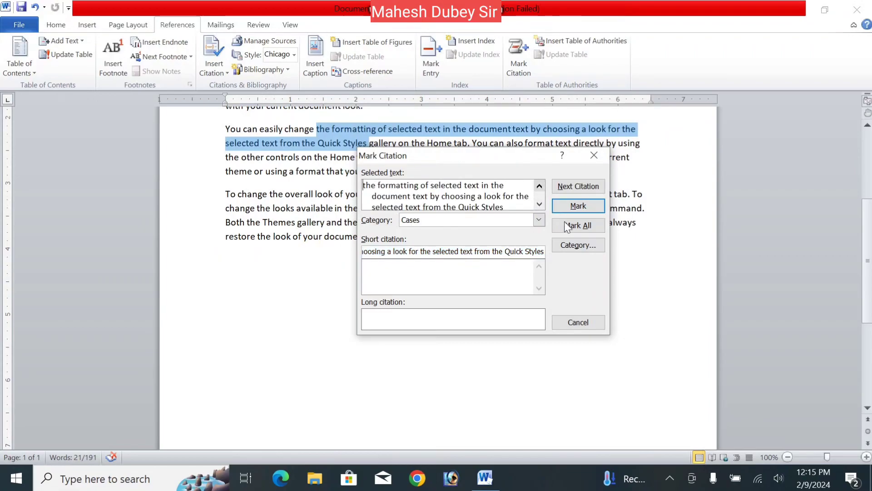
{"action": "left_click", "coordinate": [594, 155]}
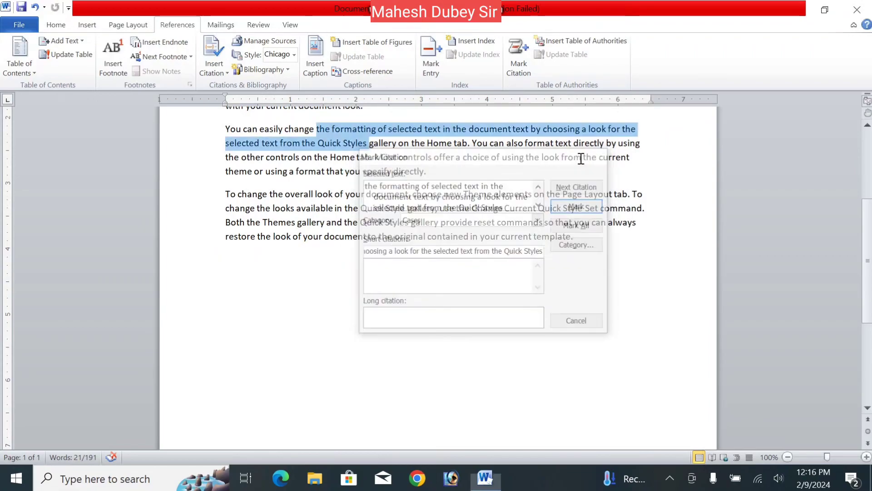
{"action": "left_click", "coordinate": [370, 143]}
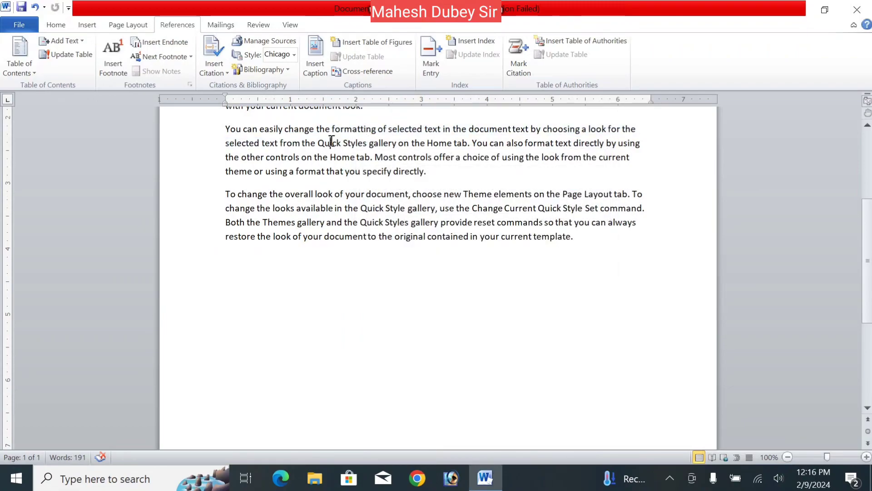
- Mark the word "Quick" in the second paragraph as a citation in the Cases category
{"action": "double_click", "coordinate": [331, 142]}
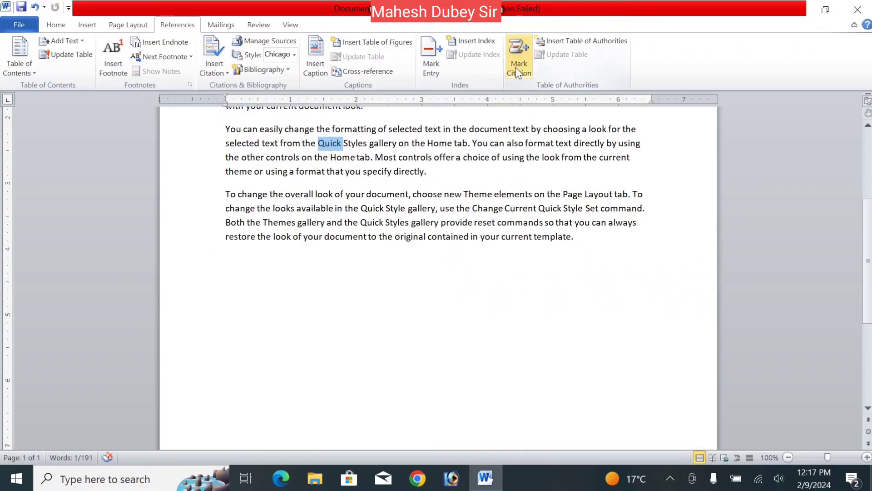
{"action": "left_click", "coordinate": [527, 69]}
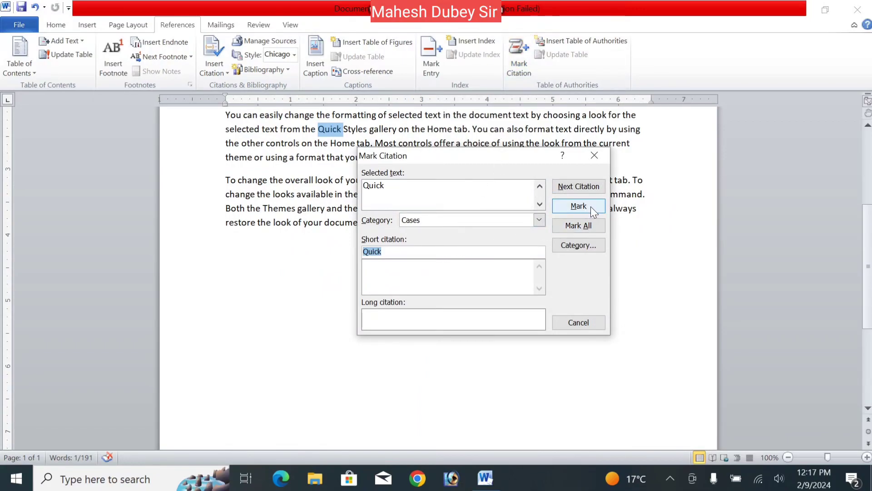
{"action": "left_click", "coordinate": [579, 206]}
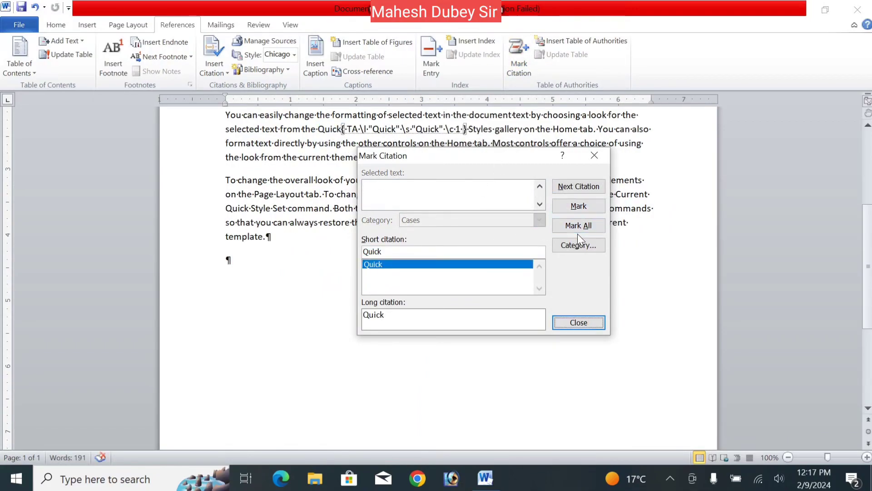
{"action": "left_click", "coordinate": [578, 322]}
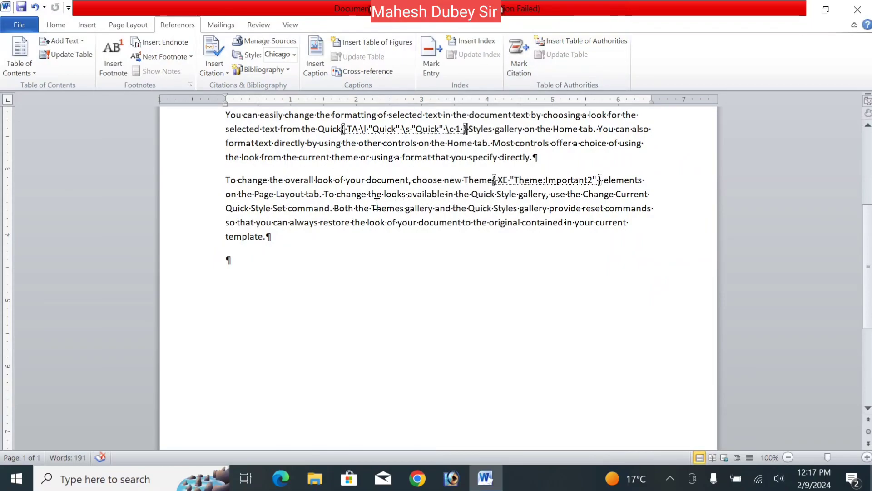
- Mark the word "looks" in the third paragraph as a citation in the Cases category
{"action": "double_click", "coordinate": [394, 196]}
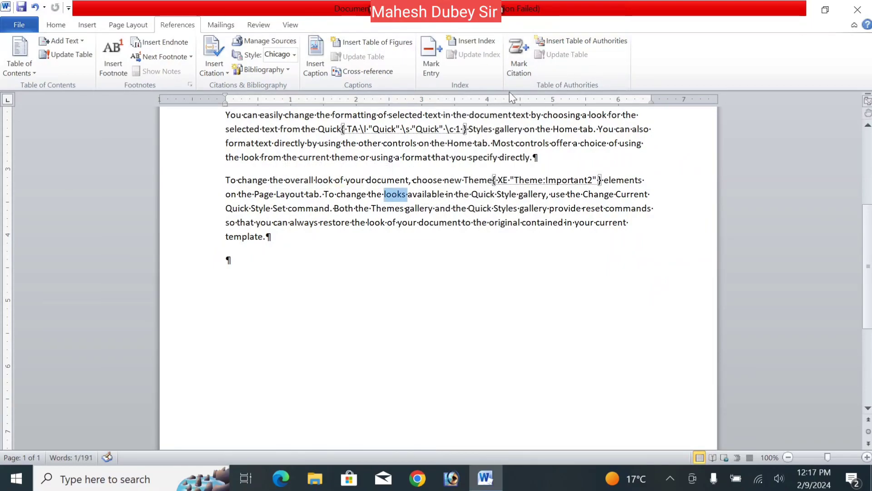
{"action": "left_click", "coordinate": [518, 54]}
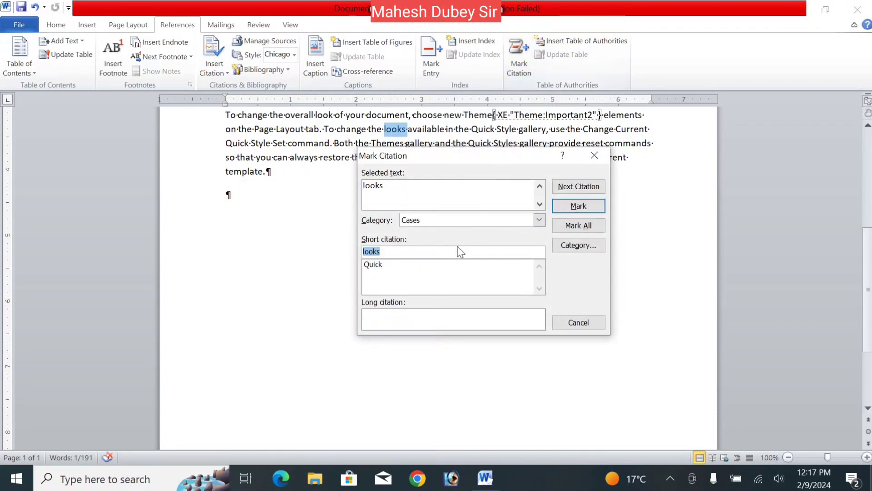
{"action": "double_click", "coordinate": [415, 193]}
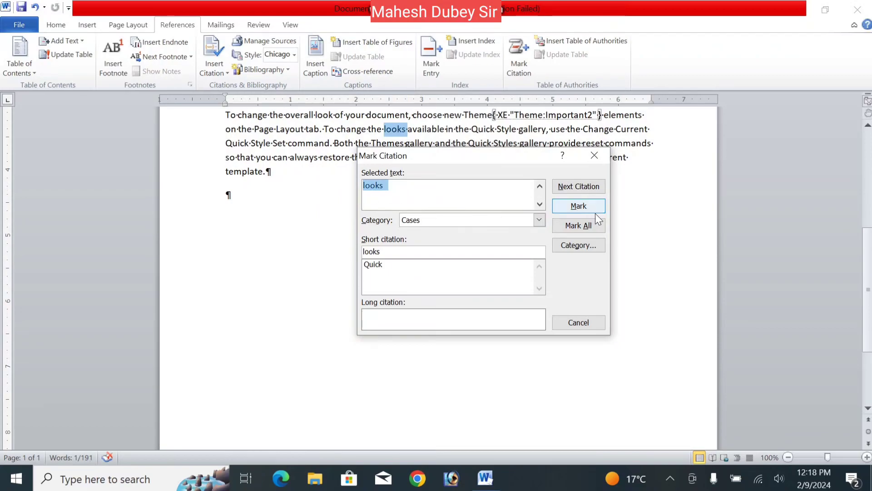
{"action": "left_click", "coordinate": [418, 187]}
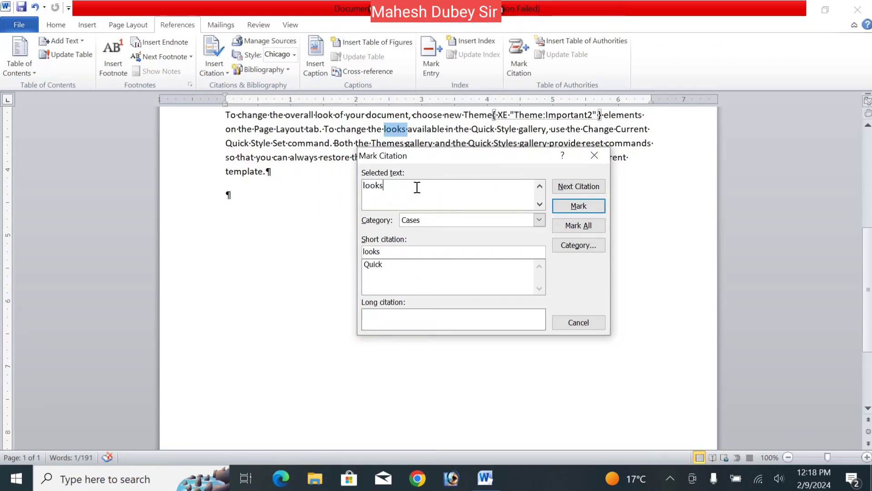
{"action": "left_click", "coordinate": [578, 206]}
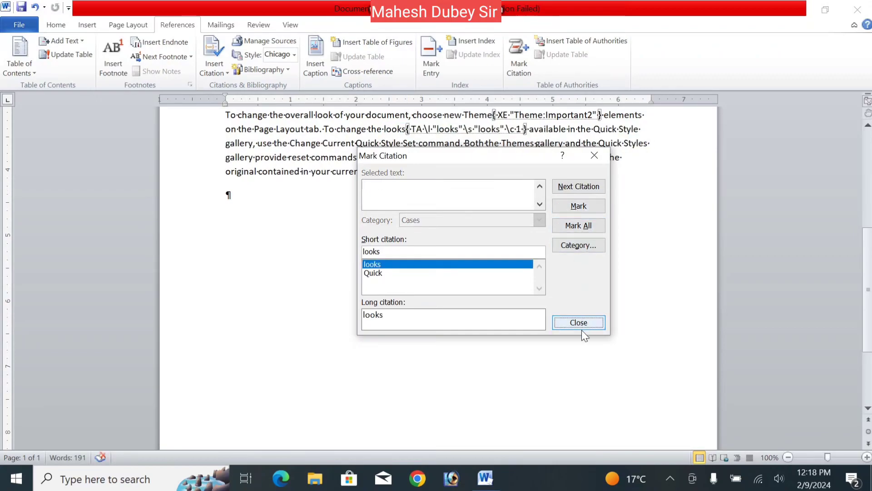
{"action": "left_click", "coordinate": [580, 323]}
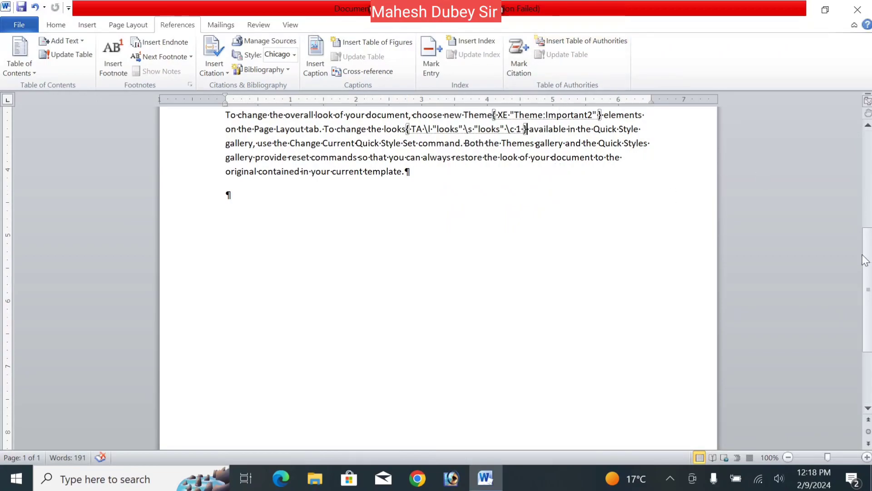
- Add an empty paragraph below the index at the top of the document and hide the formatting marks
{"action": "left_click_drag", "start_coordinate": [868, 264], "coordinate": [867, 137]}
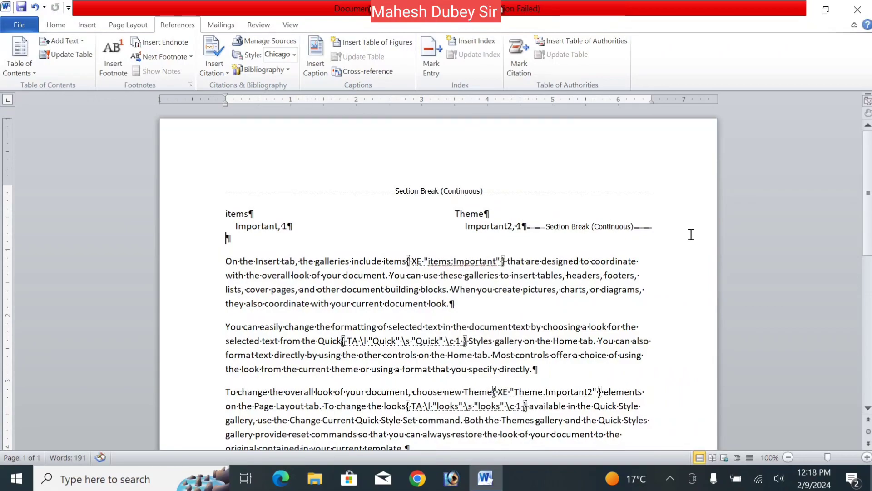
{"action": "key", "text": "Return"}
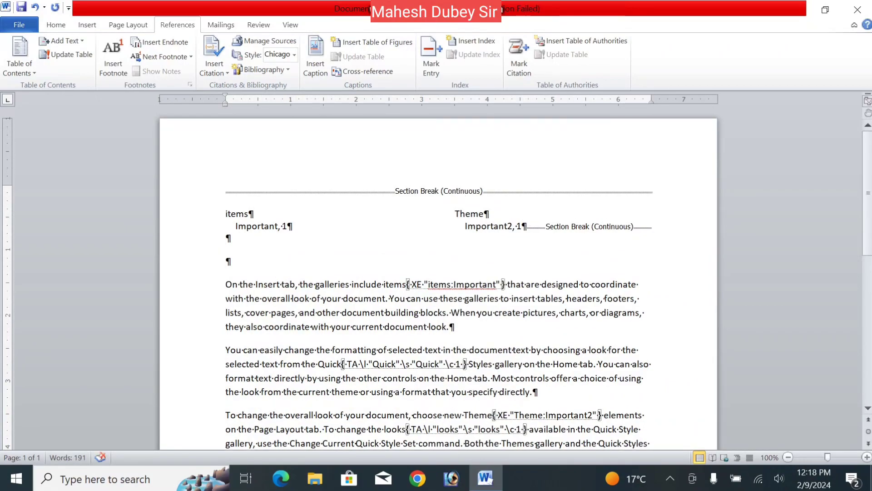
{"action": "left_click", "coordinate": [64, 28]}
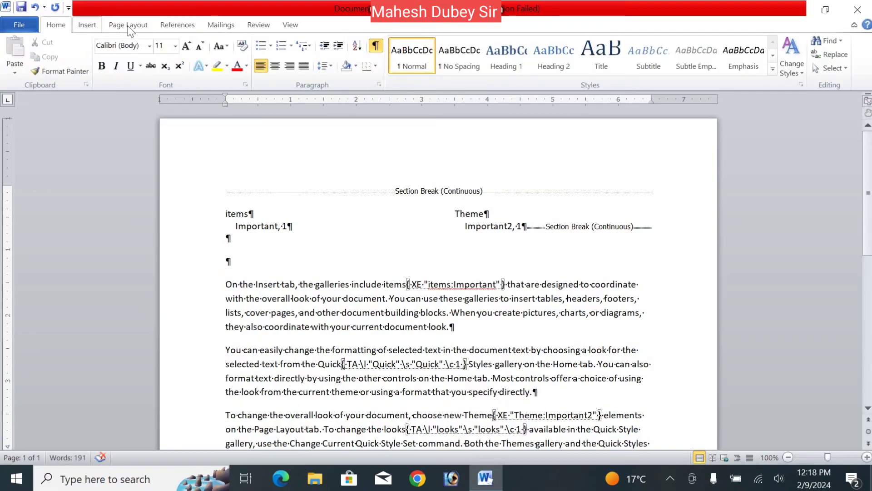
{"action": "left_click", "coordinate": [375, 48]}
- Insert a table of authorities covering all categories at the empty paragraph below the index
{"action": "left_click", "coordinate": [187, 26]}
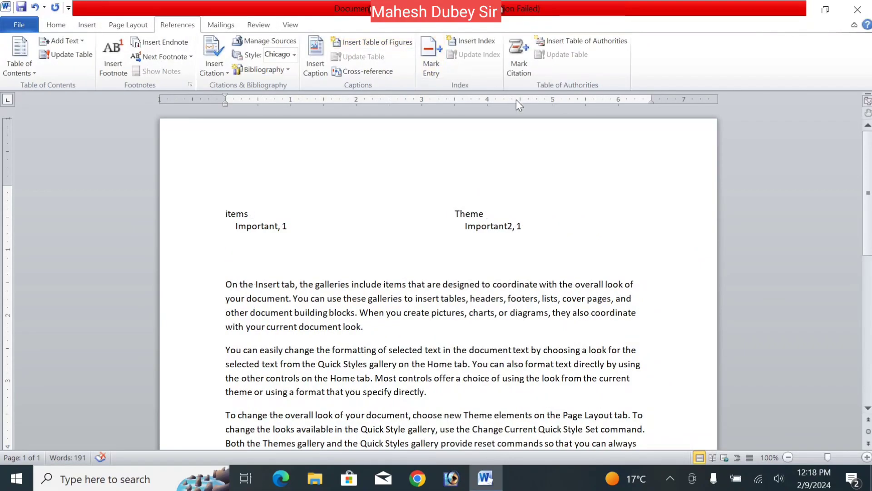
{"action": "left_click", "coordinate": [555, 43]}
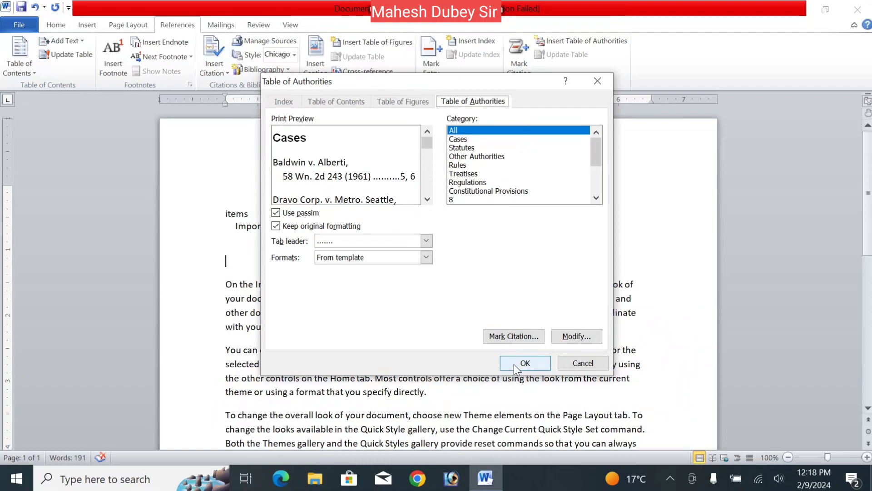
{"action": "left_click", "coordinate": [458, 140]}
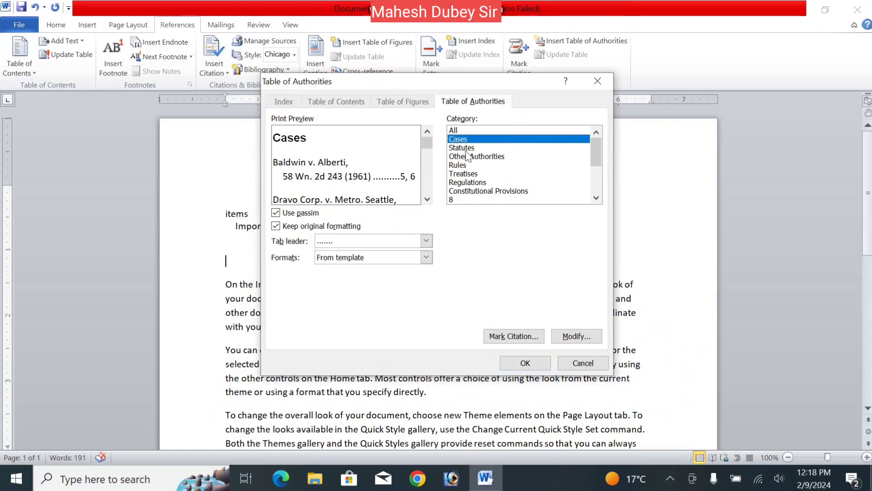
{"action": "left_click", "coordinate": [469, 148]}
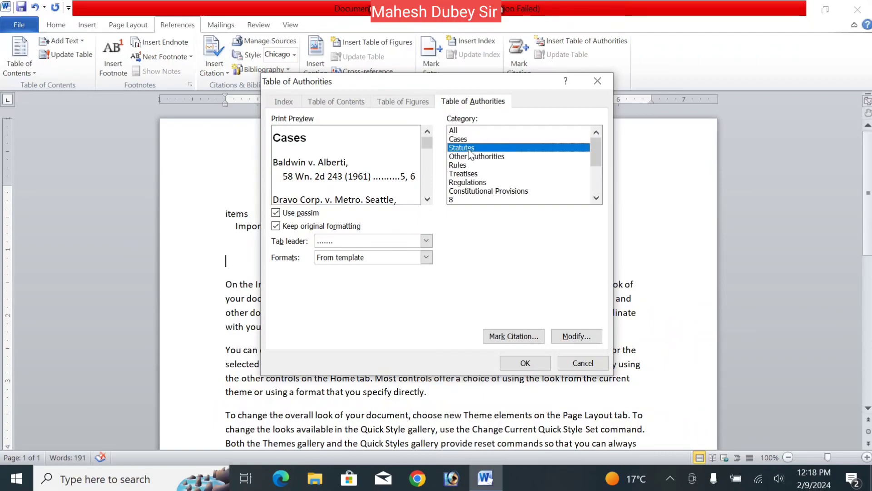
{"action": "left_click", "coordinate": [457, 130]}
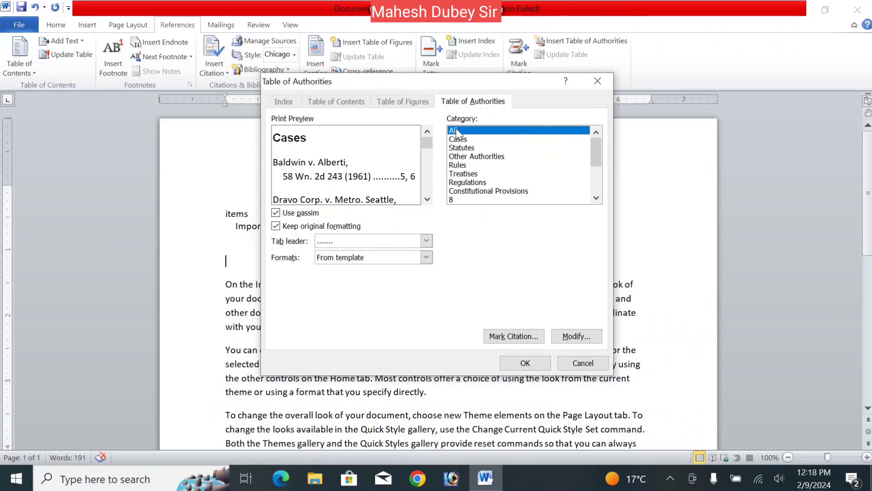
{"action": "left_click", "coordinate": [532, 368]}
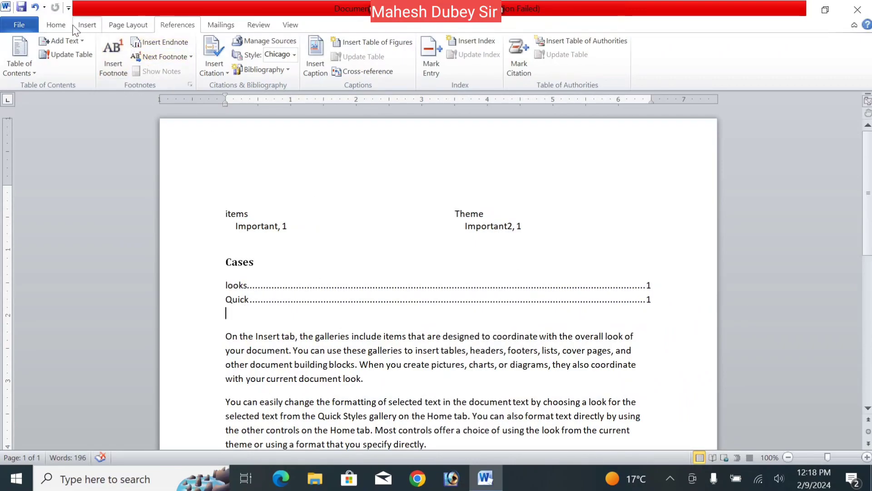
- Show the formatting marks and scroll through the document to inspect the table of authorities and citation fields
{"action": "left_click", "coordinate": [55, 25]}
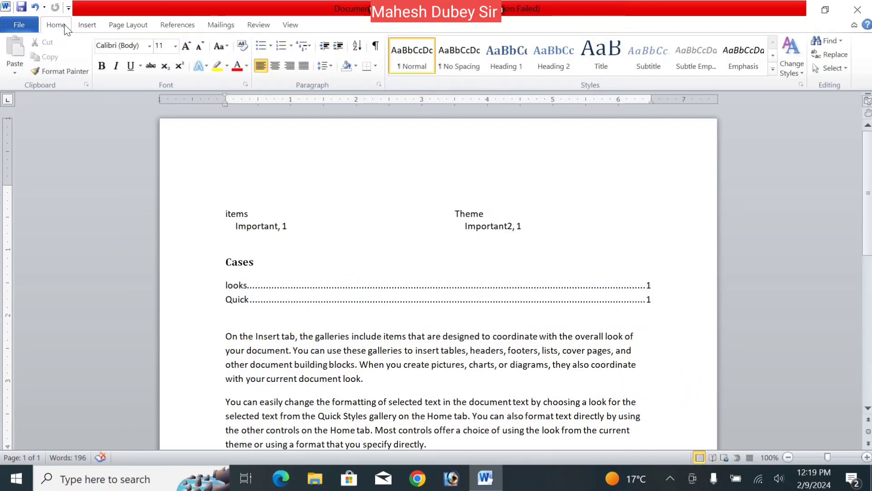
{"action": "left_click", "coordinate": [376, 47]}
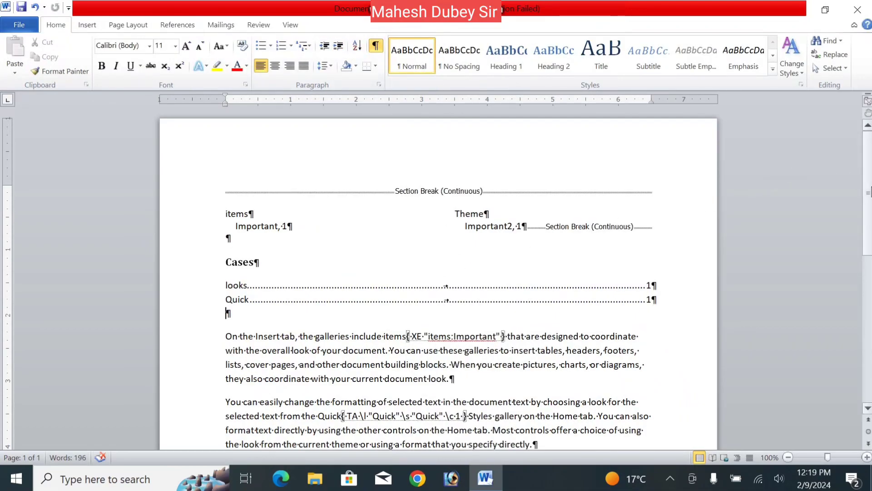
{"action": "scroll", "coordinate": [863, 262], "scroll_direction": "down", "scroll_amount": 8}
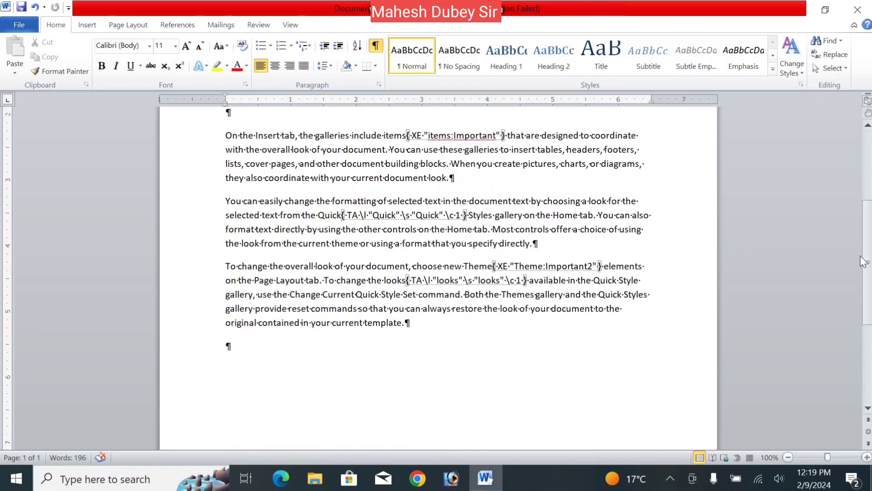
{"action": "left_click_drag", "start_coordinate": [870, 258], "coordinate": [870, 154]}
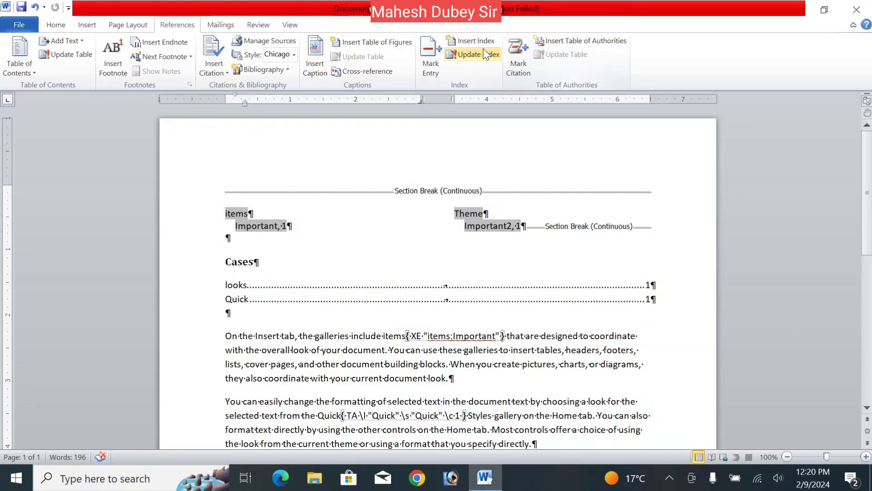
- Select the entire document content and delete it
{"action": "left_click", "coordinate": [227, 27]}
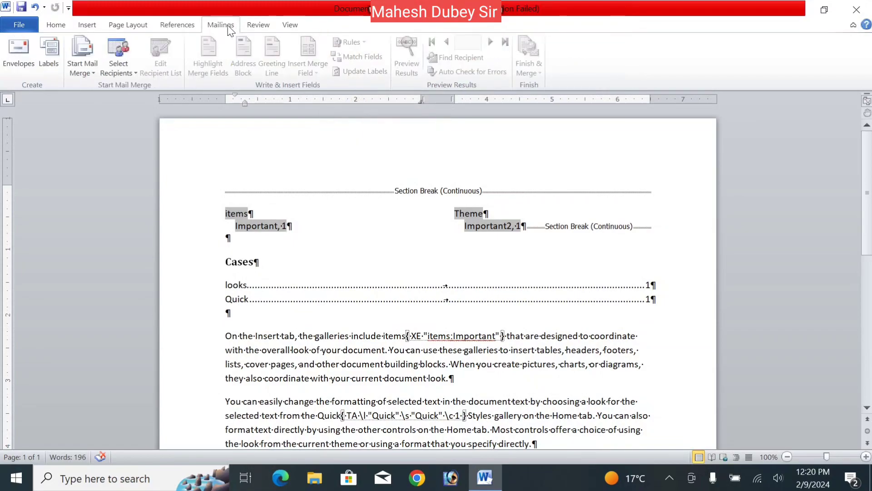
{"action": "left_click", "coordinate": [358, 234]}
{"action": "key", "text": "ctrl+a"}
{"action": "key", "text": "Delete"}
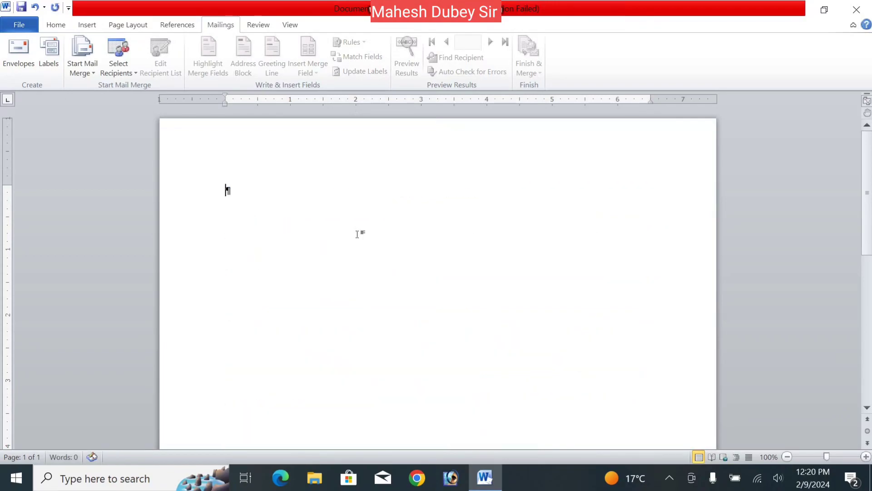
- Hide the formatting marks in the empty document
{"action": "left_click", "coordinate": [57, 28]}
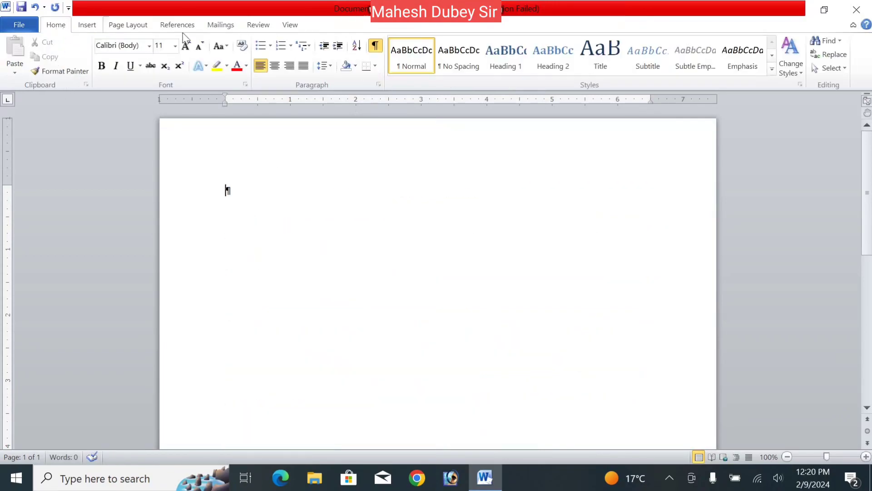
{"action": "left_click", "coordinate": [375, 45]}
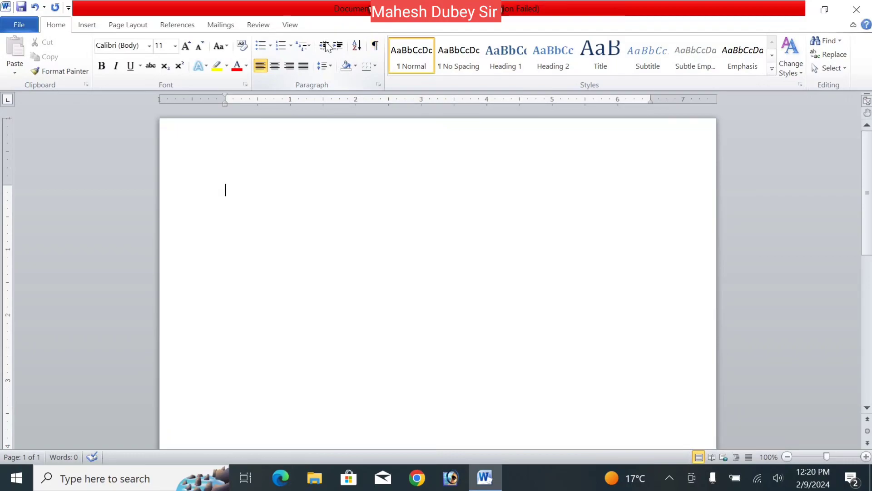
{"action": "left_click", "coordinate": [222, 27]}
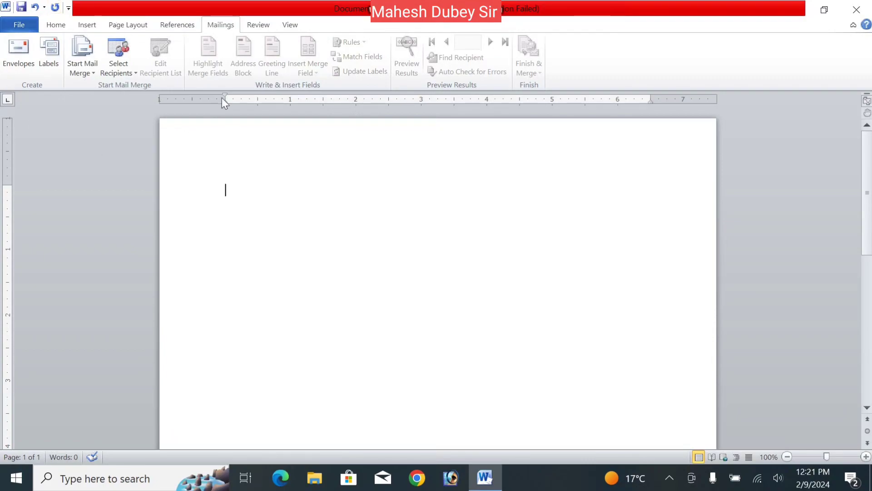
{"action": "left_click", "coordinate": [56, 25]}
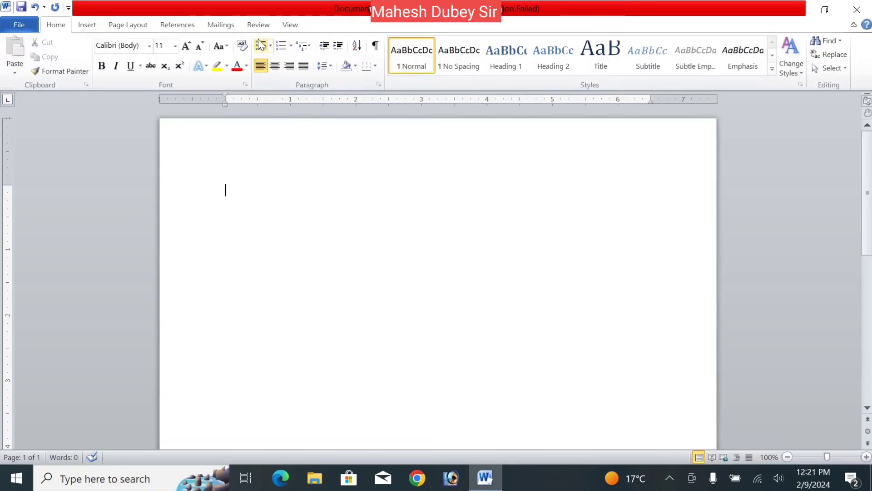
{"action": "left_click", "coordinate": [232, 23]}
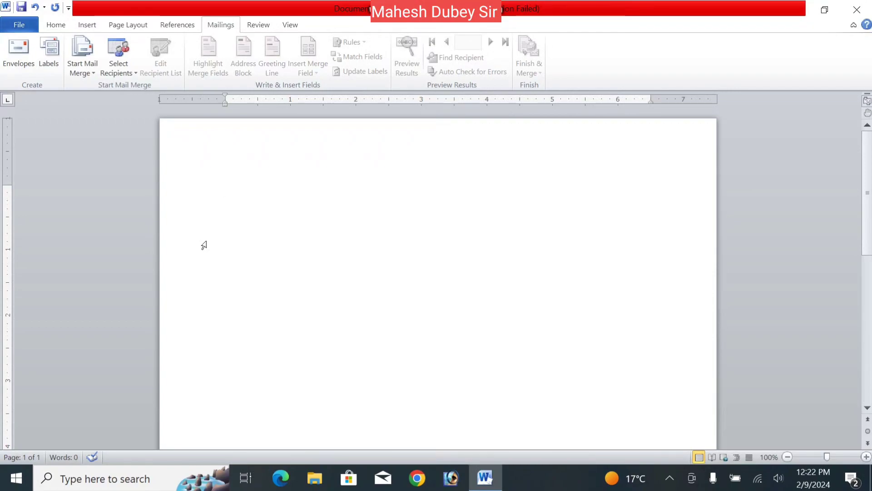
- Generate sample paragraphs by entering =rand() in the empty document
{"action": "type", "text": "=rand()"}
{"action": "key", "text": "Return"}
- Copy all the sample text and paste it several more times to lengthen the document
{"action": "key", "text": "ctrl+a"}
{"action": "key", "text": "ctrl+c"}
{"action": "key", "text": "ctrl+v"}
{"action": "left_click", "coordinate": [280, 229], "text": "ctrl"}
{"action": "key", "text": "ctrl+v"}
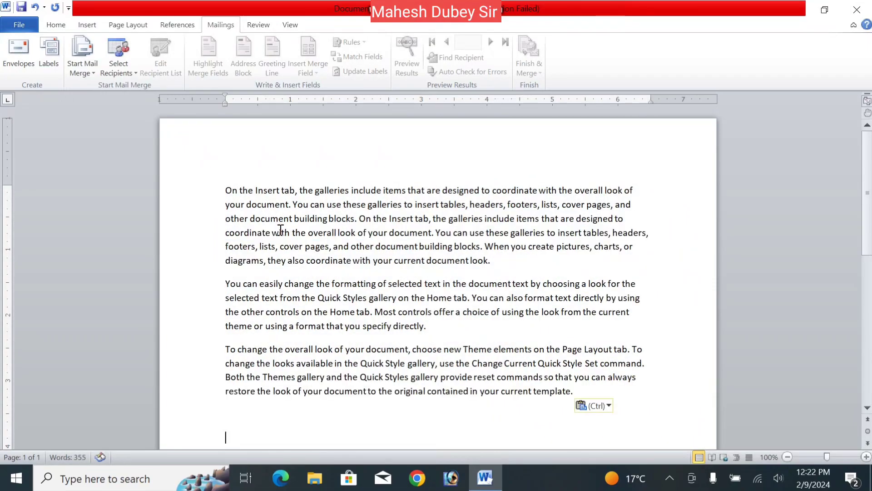
{"action": "key", "text": "ctrl+v"}
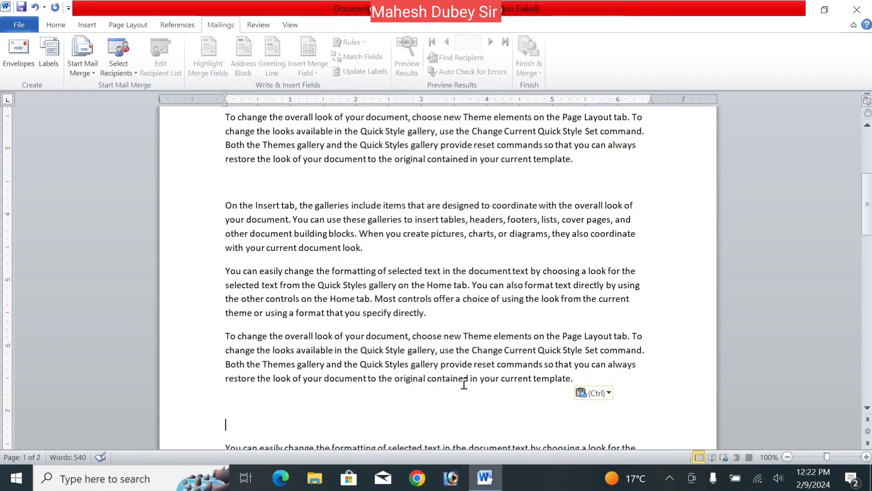
- Delete the extra blank lines between the pasted blocks of text
{"action": "left_click", "coordinate": [579, 378]}
{"action": "key", "text": "Delete"}
{"action": "key", "text": "Delete"}
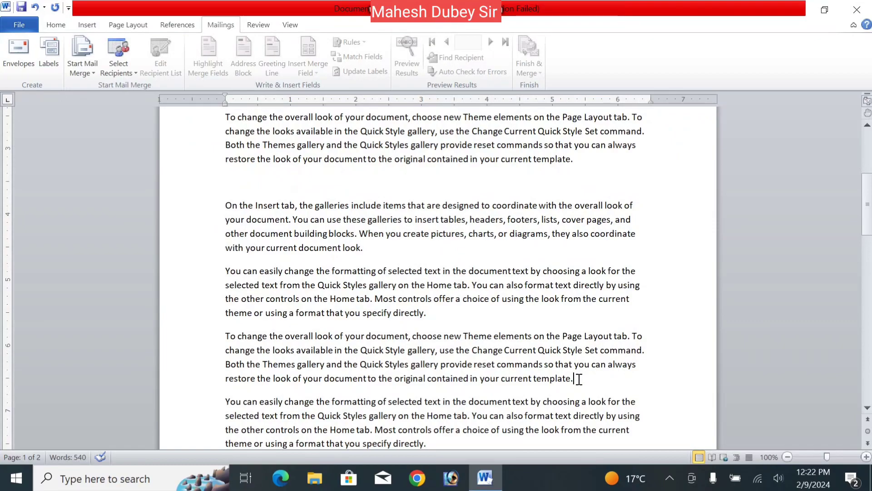
{"action": "left_click", "coordinate": [600, 167]}
{"action": "key", "text": "Delete"}
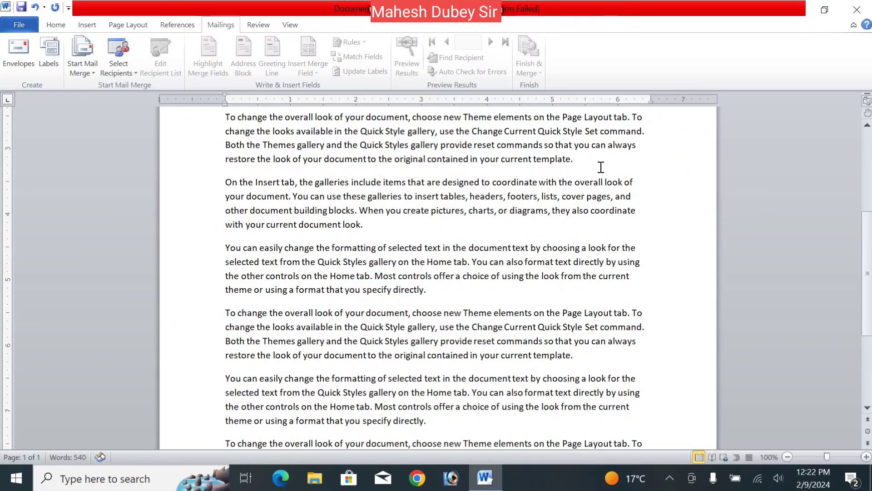
- Open the Envelopes dialog and enter Kshama Computer Institute with its postal address as the delivery address
{"action": "left_click_drag", "start_coordinate": [868, 244], "coordinate": [869, 154]}
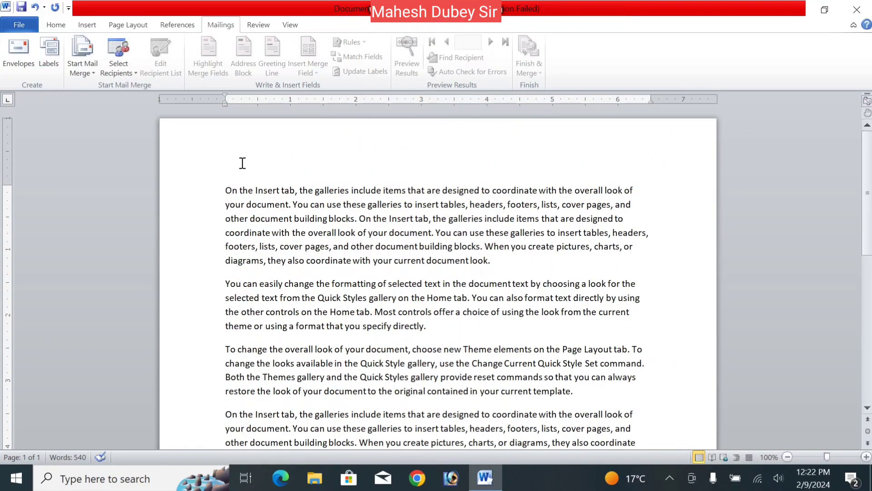
{"action": "left_click", "coordinate": [225, 171]}
{"action": "left_click", "coordinate": [8, 56]}
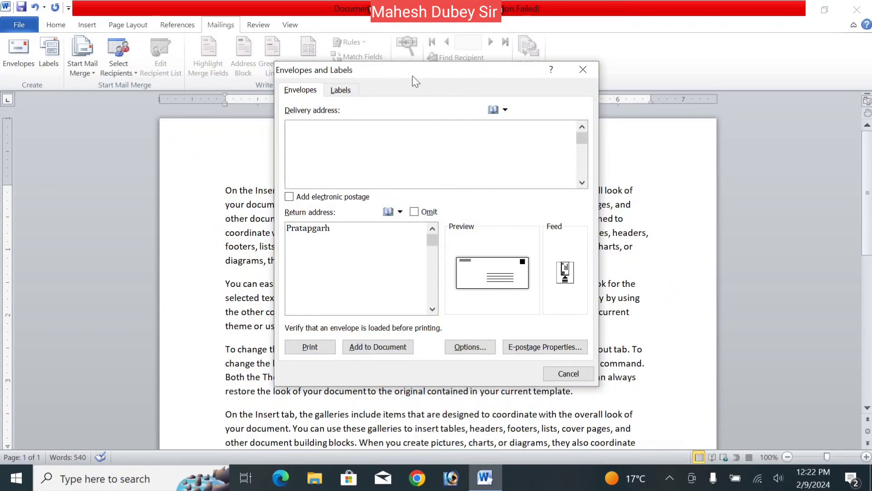
{"action": "left_click_drag", "start_coordinate": [389, 72], "coordinate": [457, 93]}
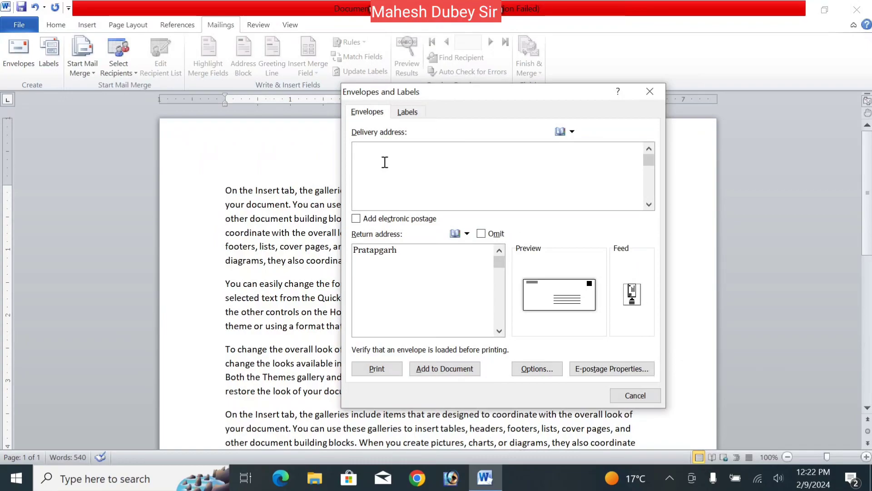
{"action": "type", "text": "Kshama Computer Inst"}
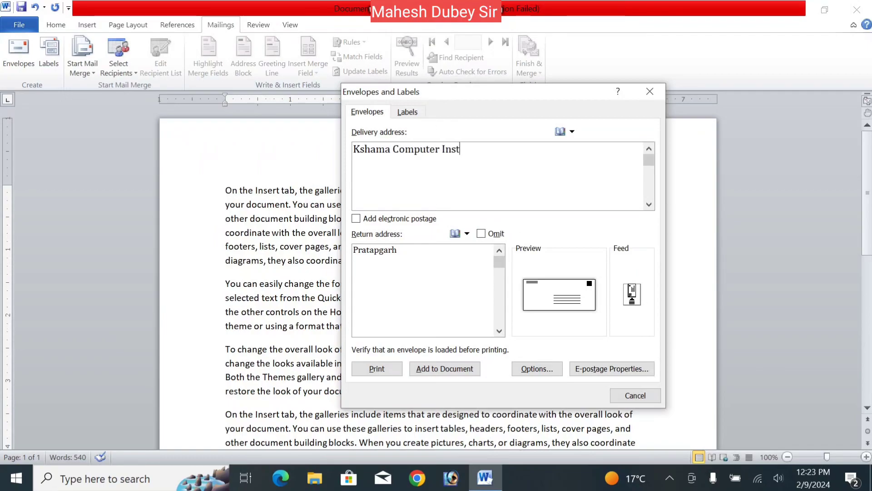
{"action": "type", "text": "itut"}
{"action": "type", "text": "e "}
{"action": "type", "text": "Ranigan"}
{"action": "type", "text": "j "}
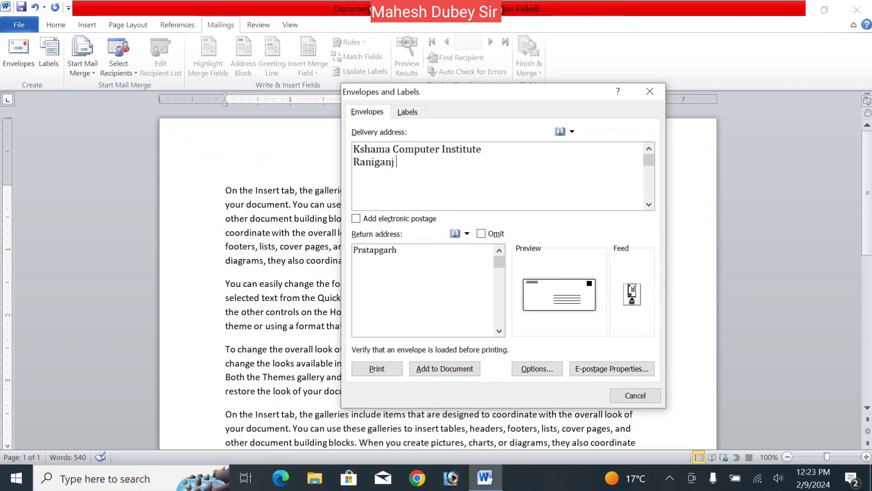
{"action": "type", "text": "Pratapgarh UP "}
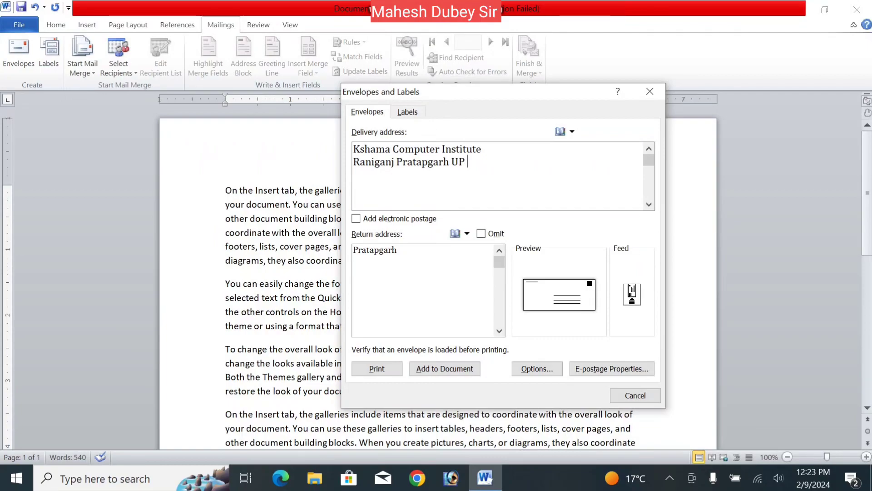
{"action": "type", "text": "230304"}
- Replace the return address with a copy of the institute's delivery address
{"action": "left_click", "coordinate": [410, 275]}
{"action": "key", "text": "BackSpace"}
{"action": "key", "text": "BackSpace"}
{"action": "key", "text": "BackSpace"}
{"action": "key", "text": "BackSpace"}
{"action": "key", "text": "BackSpace"}
{"action": "key", "text": "BackSpace"}
{"action": "key", "text": "BackSpace"}
{"action": "key", "text": "BackSpace"}
{"action": "key", "text": "BackSpace"}
{"action": "key", "text": "BackSpace"}
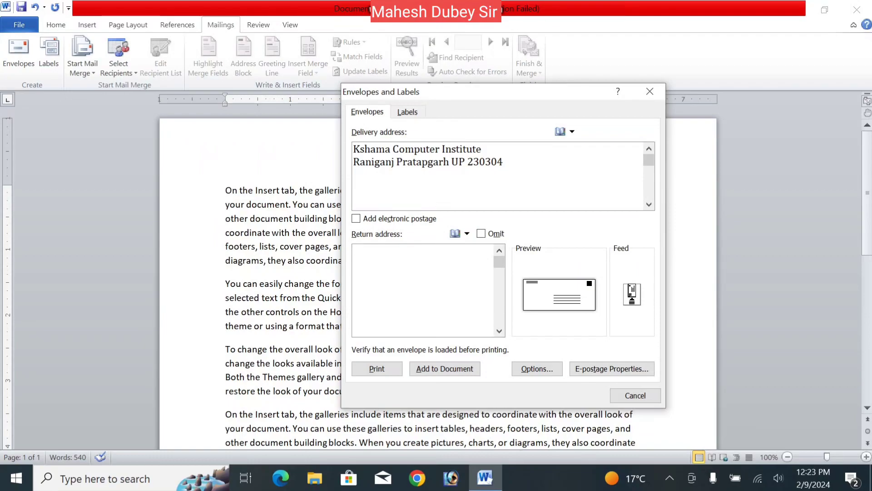
{"action": "left_click_drag", "start_coordinate": [505, 162], "coordinate": [353, 138]}
{"action": "key", "text": "ctrl+c"}
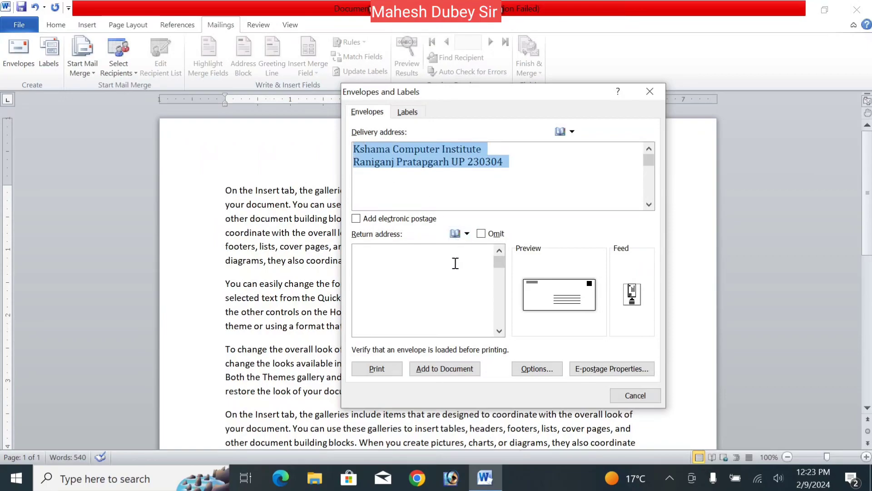
{"action": "left_click", "coordinate": [455, 263]}
{"action": "key", "text": "ctrl+v"}
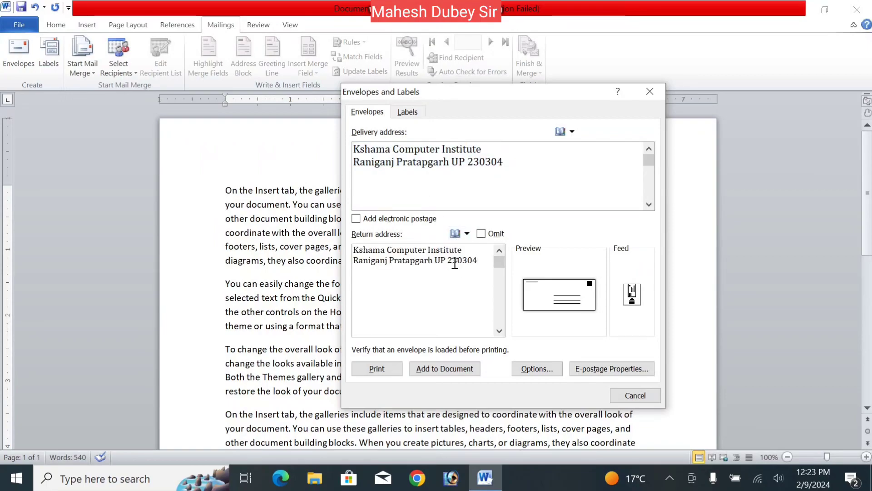
- Add the envelope to the document, saving the return address as default, and move the delivery address frame right
{"action": "left_click", "coordinate": [446, 370]}
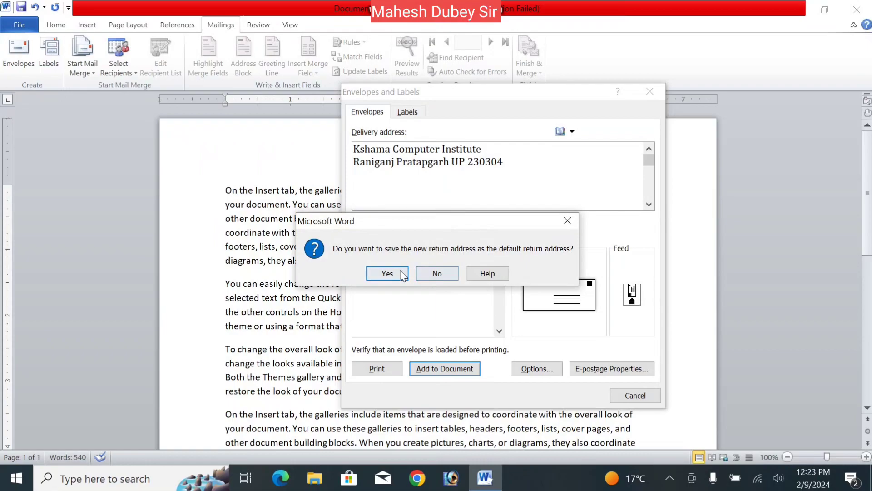
{"action": "left_click", "coordinate": [402, 275]}
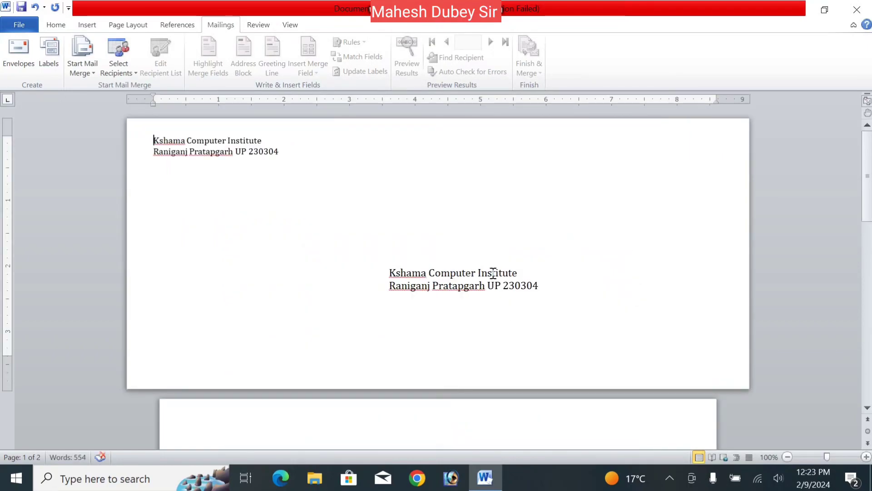
{"action": "left_click", "coordinate": [236, 168]}
{"action": "left_click", "coordinate": [490, 290]}
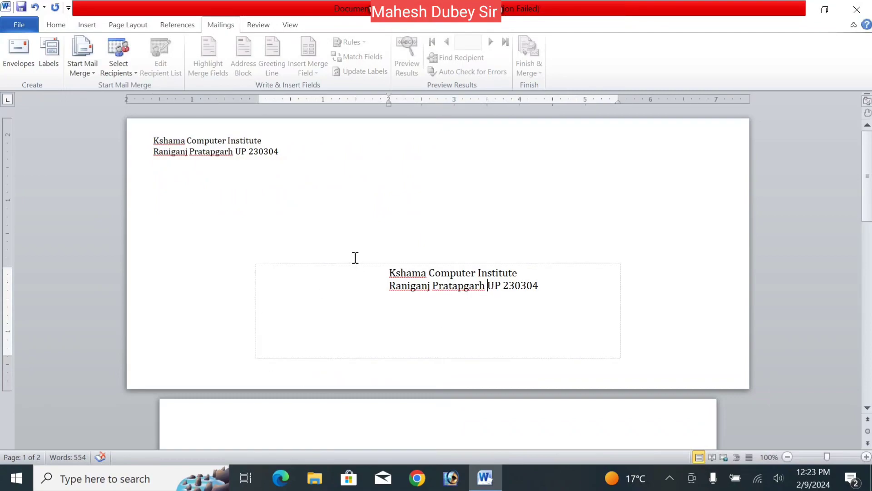
{"action": "left_click_drag", "start_coordinate": [362, 265], "coordinate": [479, 278]}
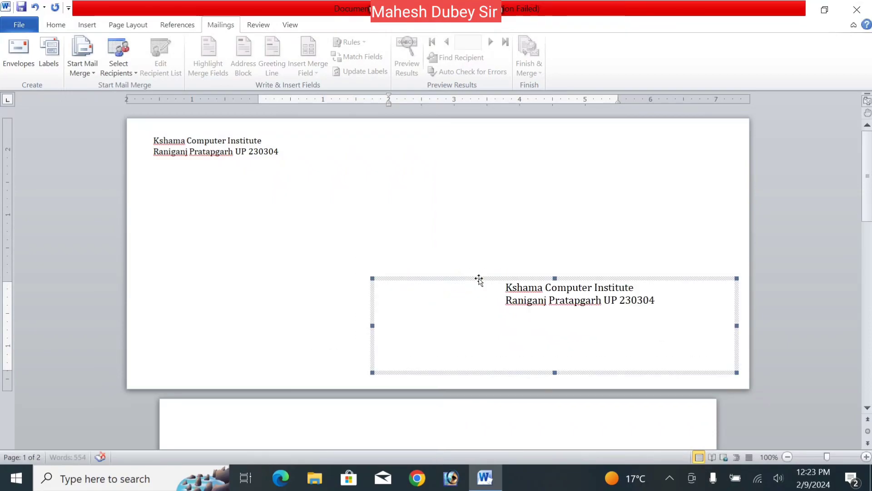
{"action": "left_click", "coordinate": [418, 245]}
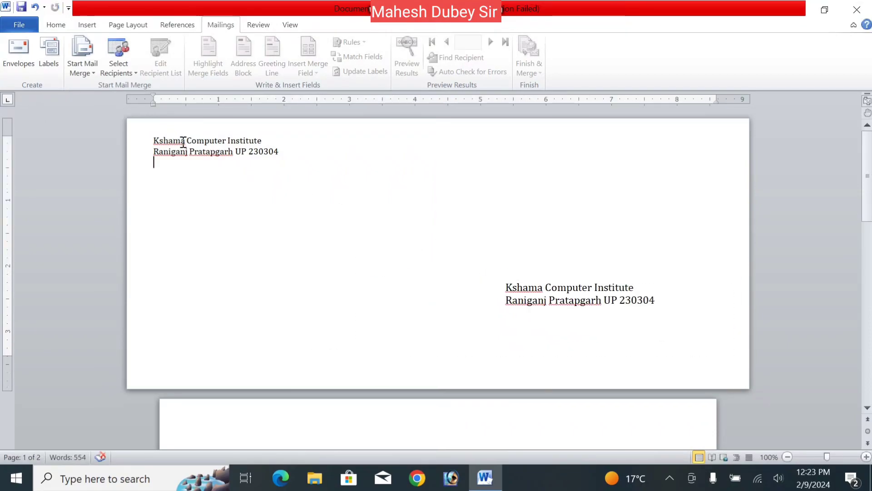
{"action": "left_click", "coordinate": [528, 296]}
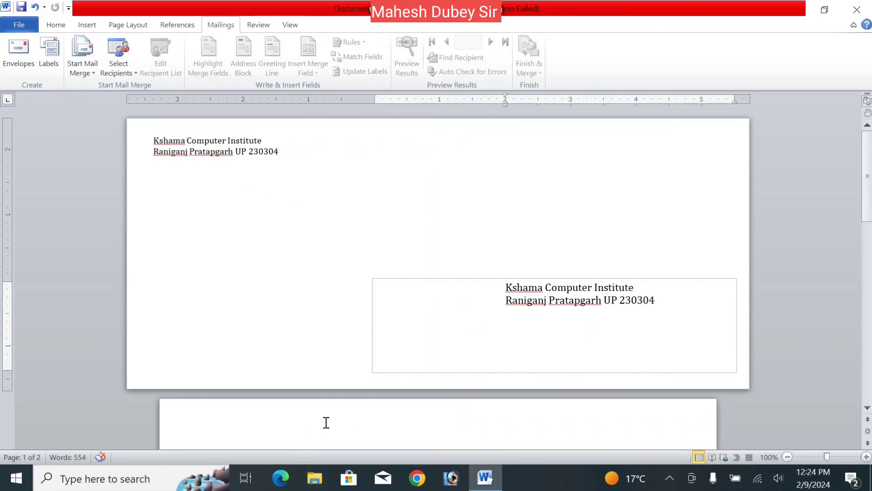
{"action": "left_click", "coordinate": [326, 423]}
{"action": "mouse_move", "coordinate": [868, 183]}
{"action": "left_mouse_down"}
{"action": "mouse_move", "coordinate": [867, 258]}
{"action": "mouse_move", "coordinate": [866, 169]}
{"action": "left_mouse_up"}
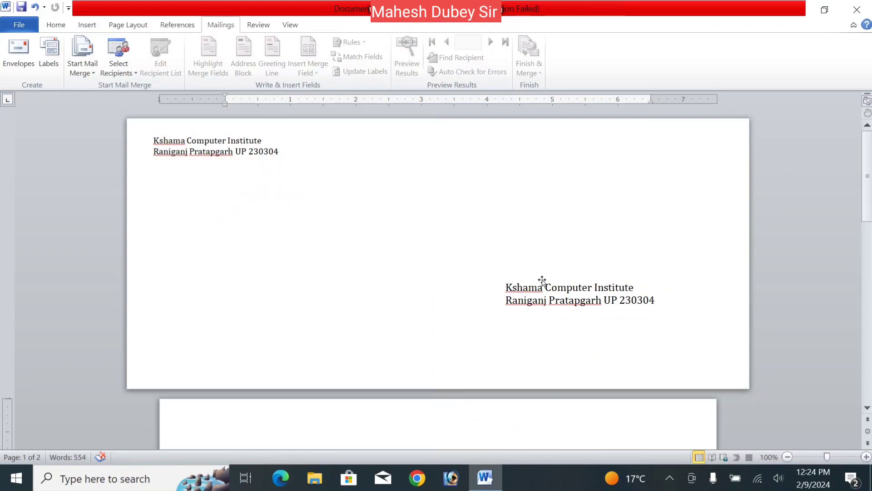
{"action": "left_click", "coordinate": [522, 287]}
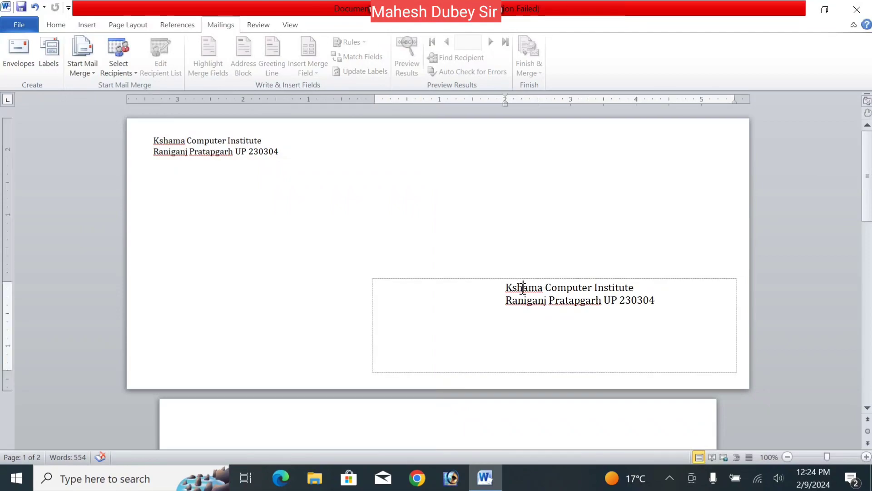
{"action": "left_click", "coordinate": [347, 228]}
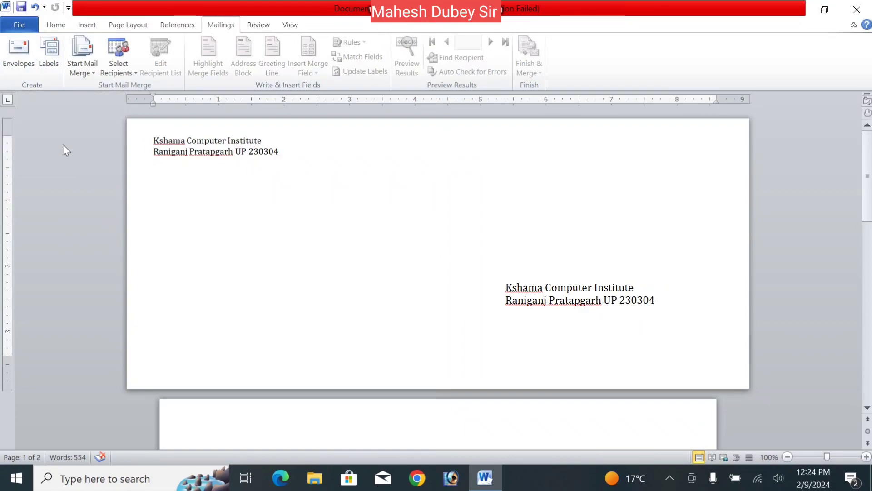
{"action": "left_click", "coordinate": [338, 298]}
- Undo the envelope insertion and add a blank line at the top of the sample document
{"action": "key", "text": "ctrl+z"}
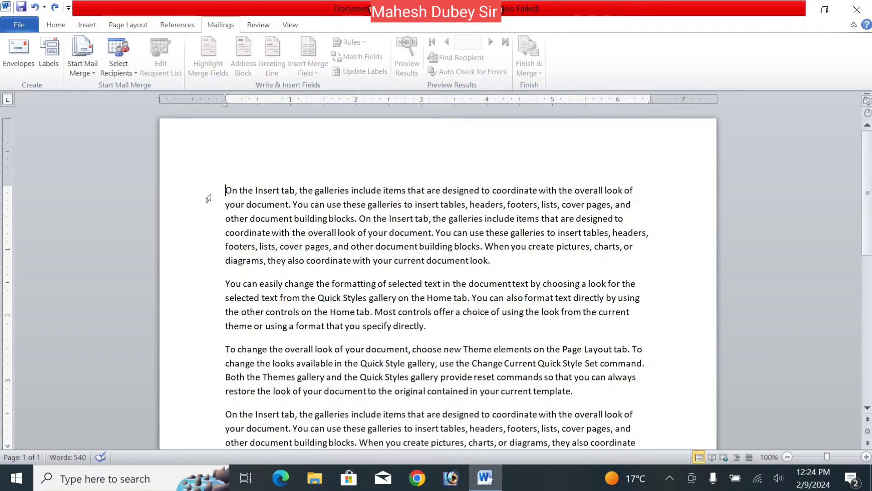
{"action": "key", "text": "Return"}
{"action": "left_click", "coordinate": [263, 191]}
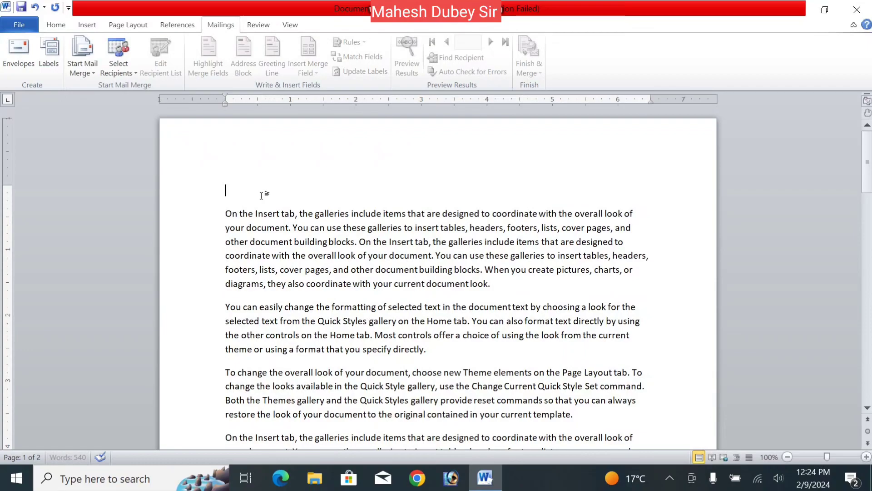
- Paste the institute's address into the Labels address box and try to print the labels
{"action": "left_click", "coordinate": [54, 51]}
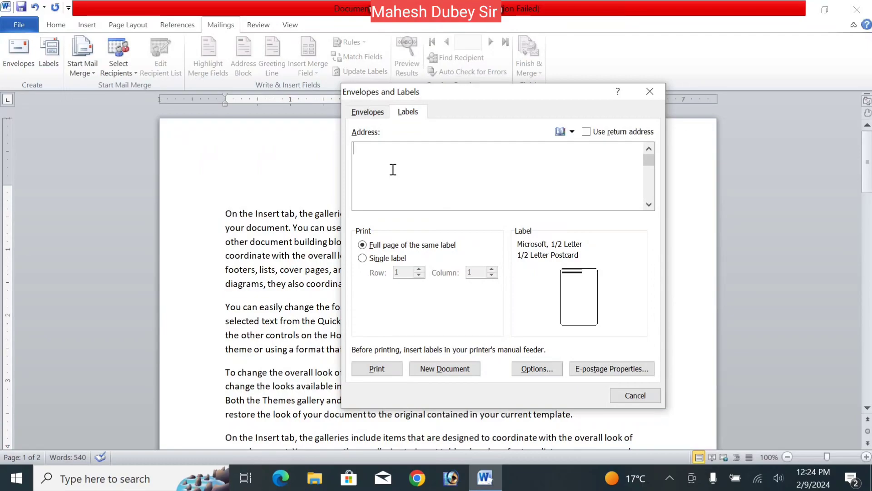
{"action": "type", "text": "R"}
{"action": "key", "text": "BackSpace"}
{"action": "key", "text": "ctrl+v"}
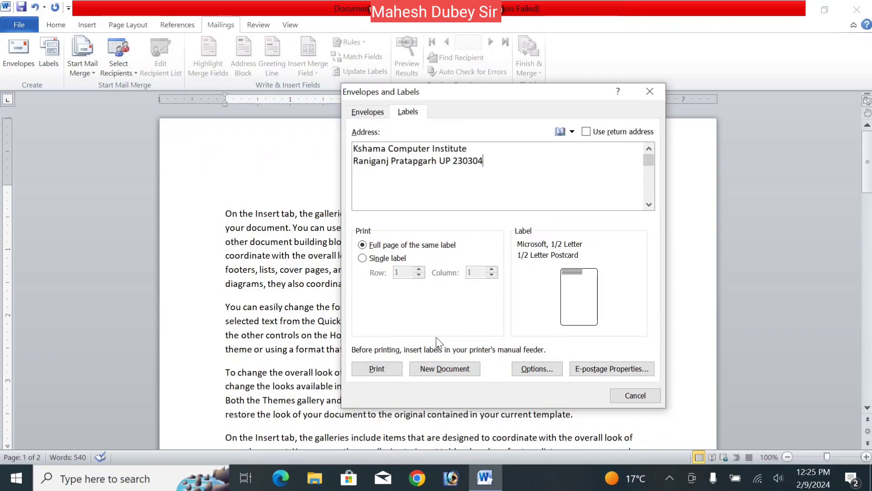
{"action": "left_click", "coordinate": [384, 371]}
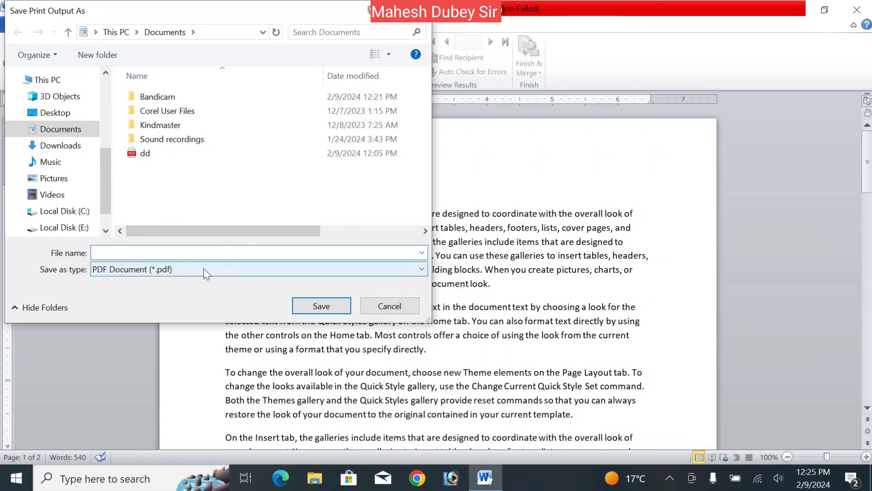
{"action": "key", "text": "Escape"}
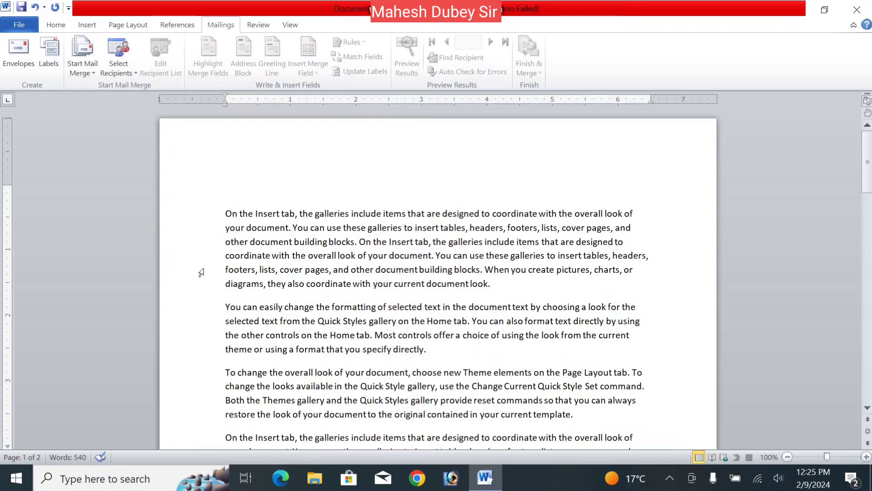
- Create a new labels document using the pasted Kshama Computer Institute address as the label address
{"action": "left_click", "coordinate": [43, 58]}
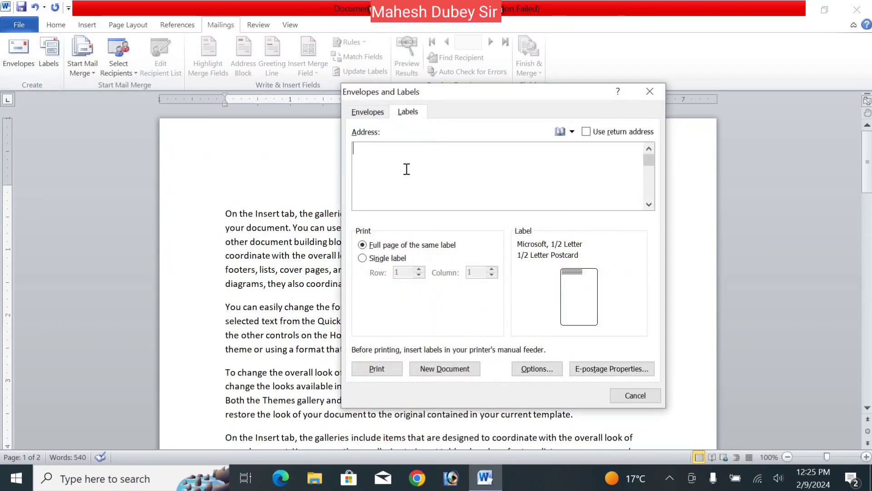
{"action": "type", "text": "Kshama Computer Institute Raniganj Pratapgarh UP 230304"}
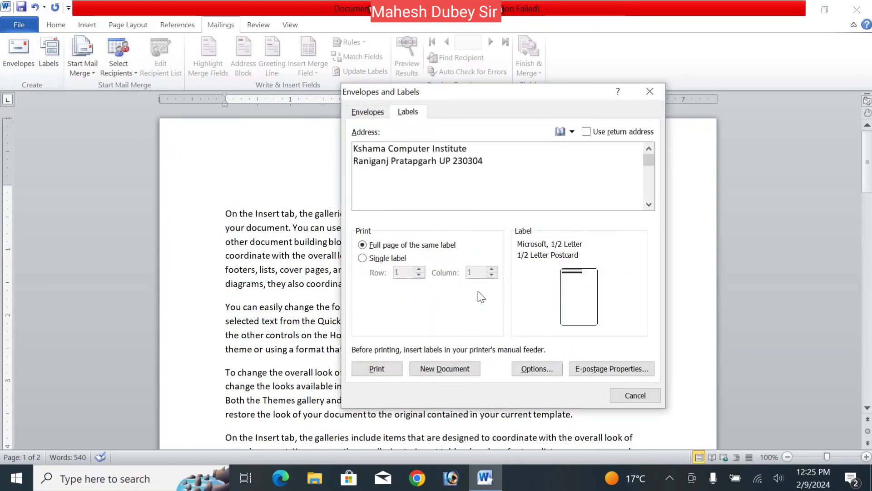
{"action": "left_click", "coordinate": [452, 369]}
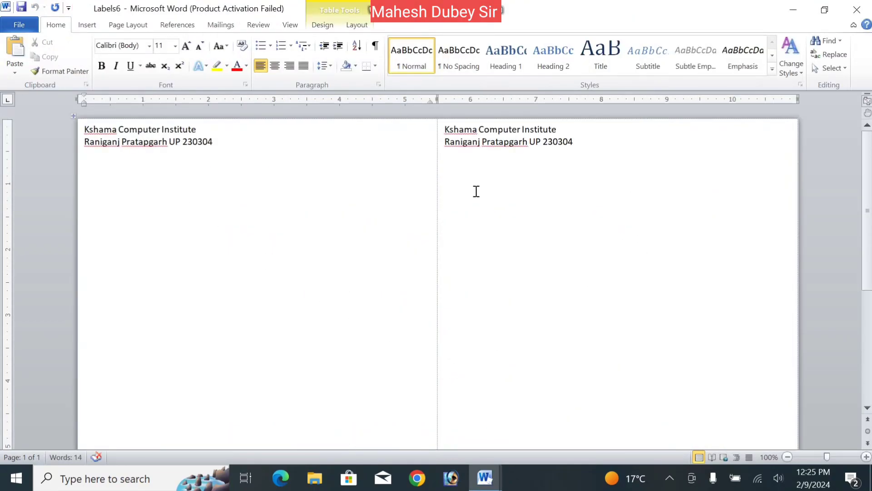
- Inspect the label table's cells and its table properties in the new labels document
{"action": "left_click", "coordinate": [513, 142]}
{"action": "left_click", "coordinate": [436, 158]}
{"action": "left_click", "coordinate": [524, 165]}
{"action": "left_click", "coordinate": [220, 117]}
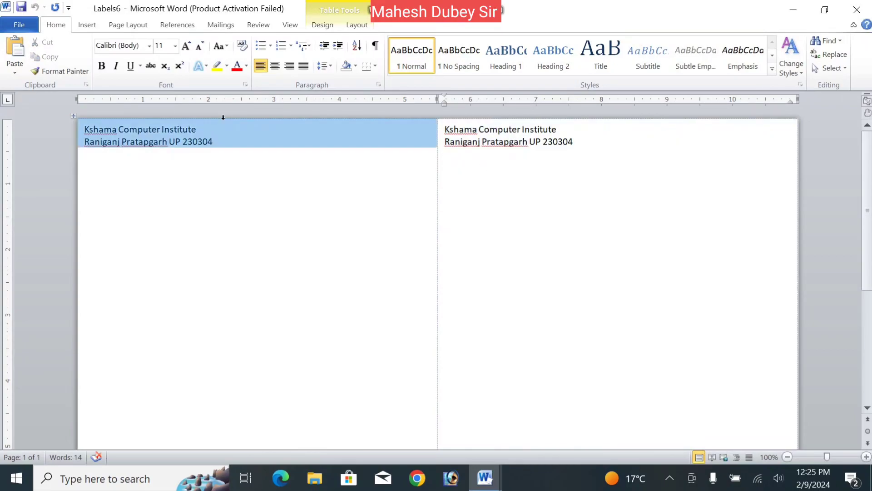
{"action": "left_click", "coordinate": [345, 169]}
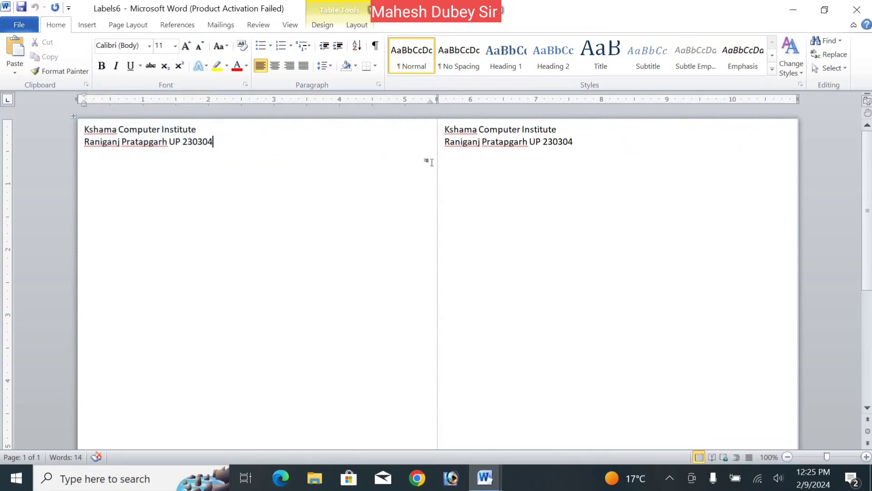
{"action": "double_click", "coordinate": [433, 98]}
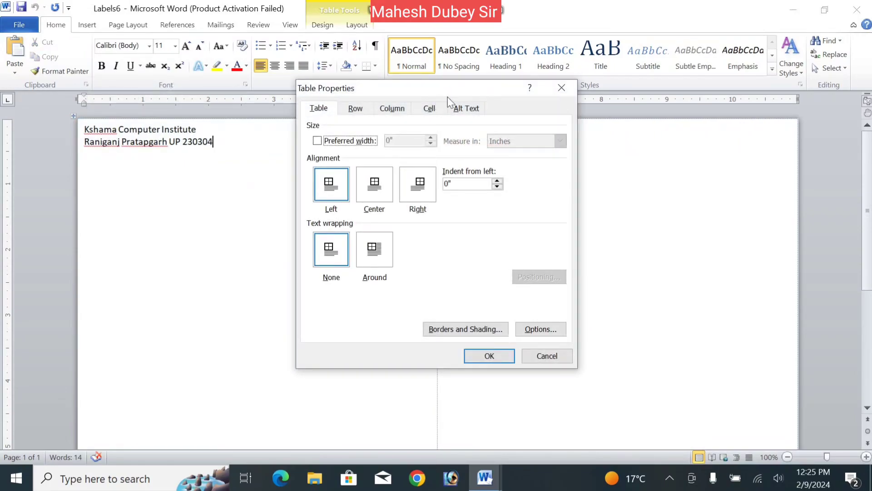
{"action": "left_click", "coordinate": [562, 88]}
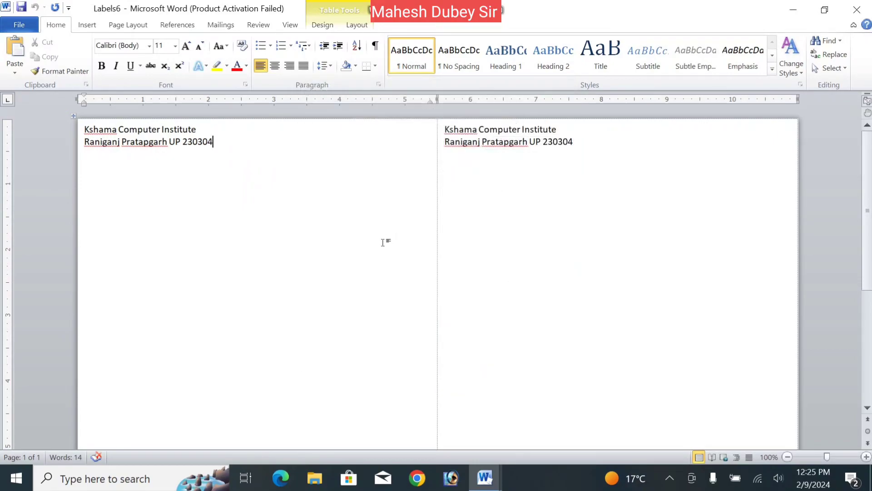
{"action": "left_click", "coordinate": [357, 25]}
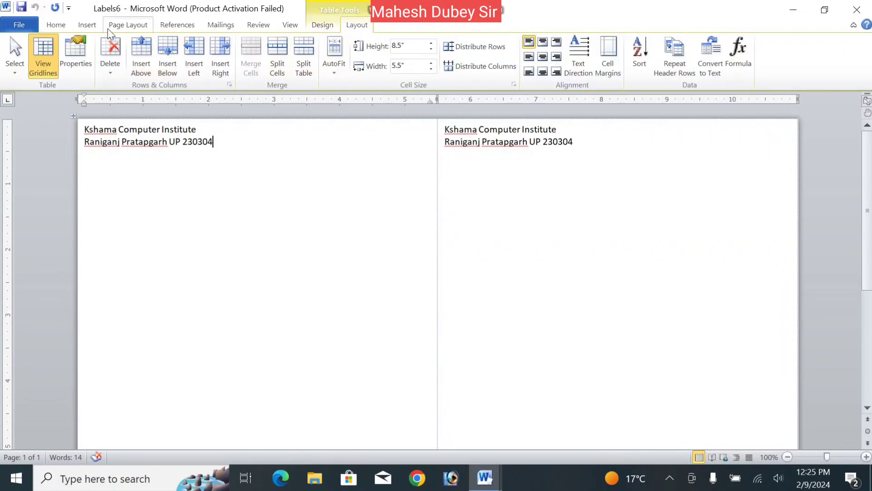
{"action": "left_click", "coordinate": [63, 28]}
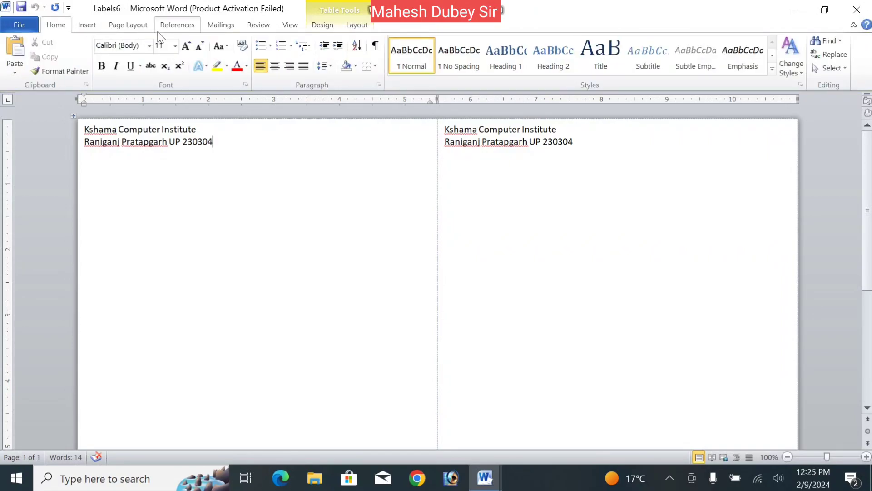
{"action": "left_click", "coordinate": [225, 26]}
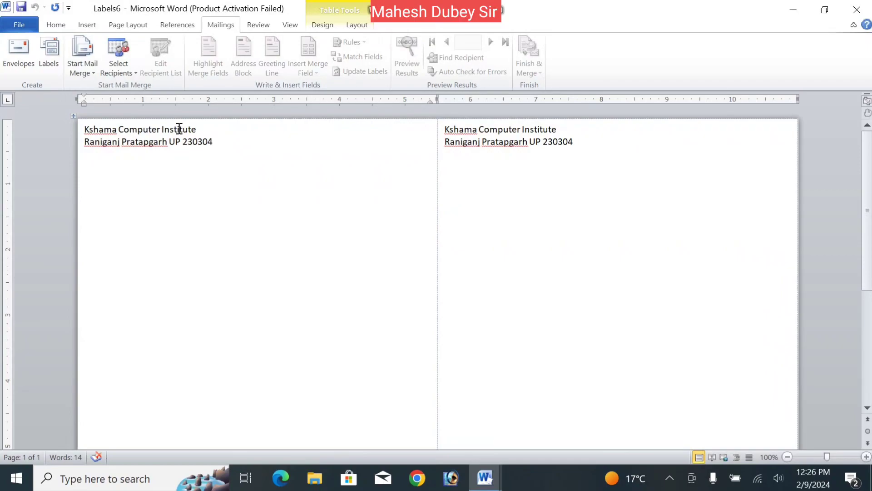
{"action": "left_click", "coordinate": [54, 27]}
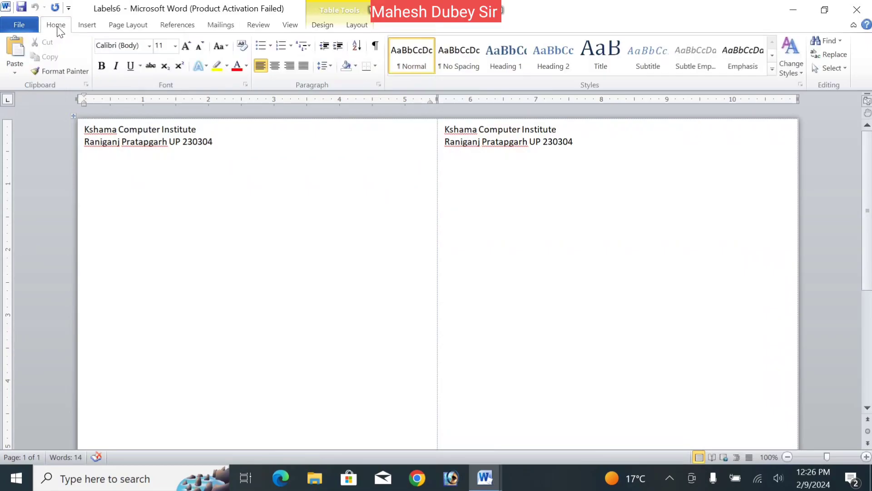
{"action": "left_click", "coordinate": [83, 27]}
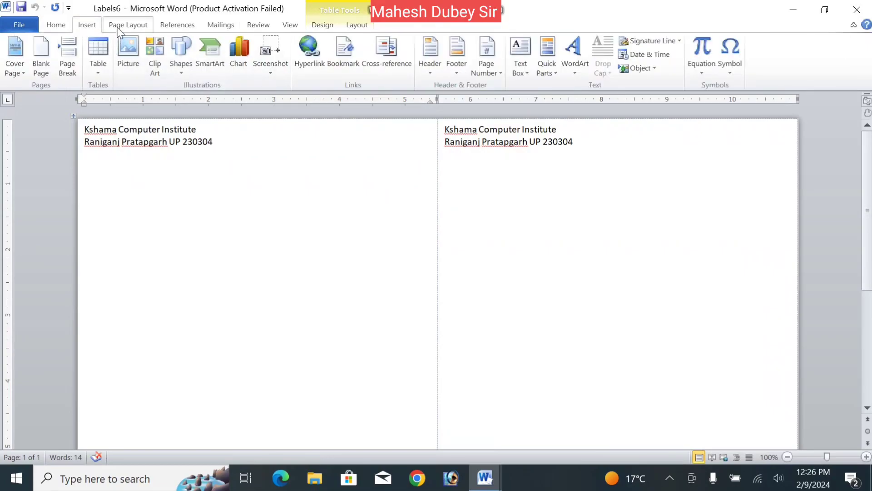
{"action": "left_click", "coordinate": [128, 25]}
{"action": "left_click", "coordinate": [183, 25]}
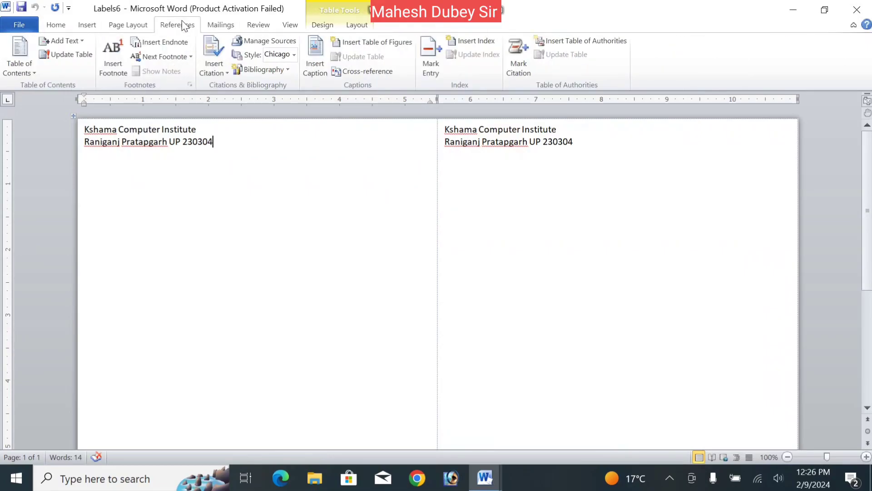